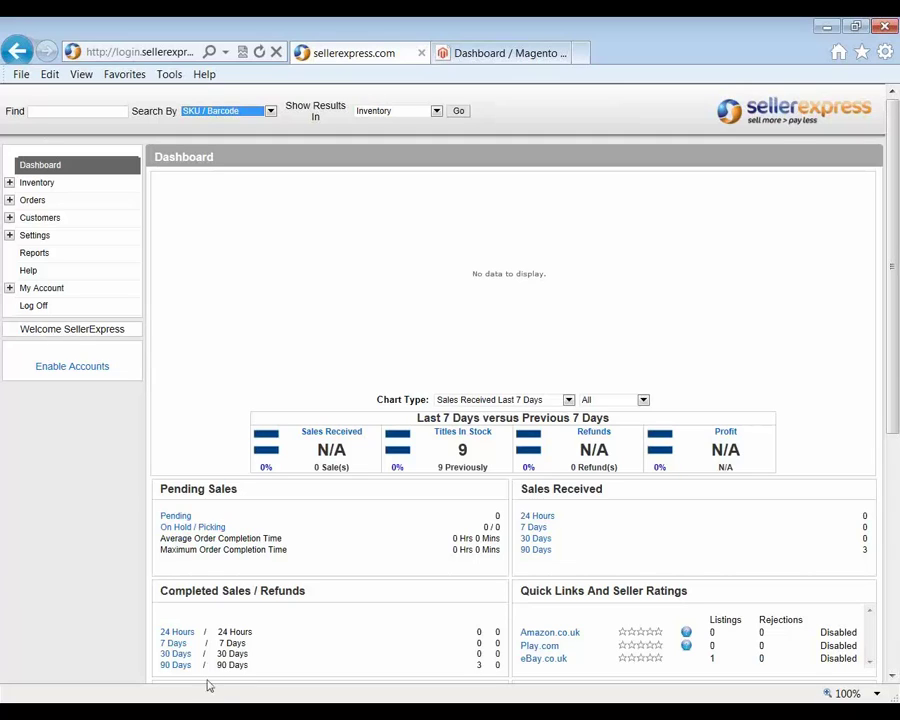
# Step: Switch to the Magento admin window and open System > Web Services > Users
pyautogui.click(122, 712)
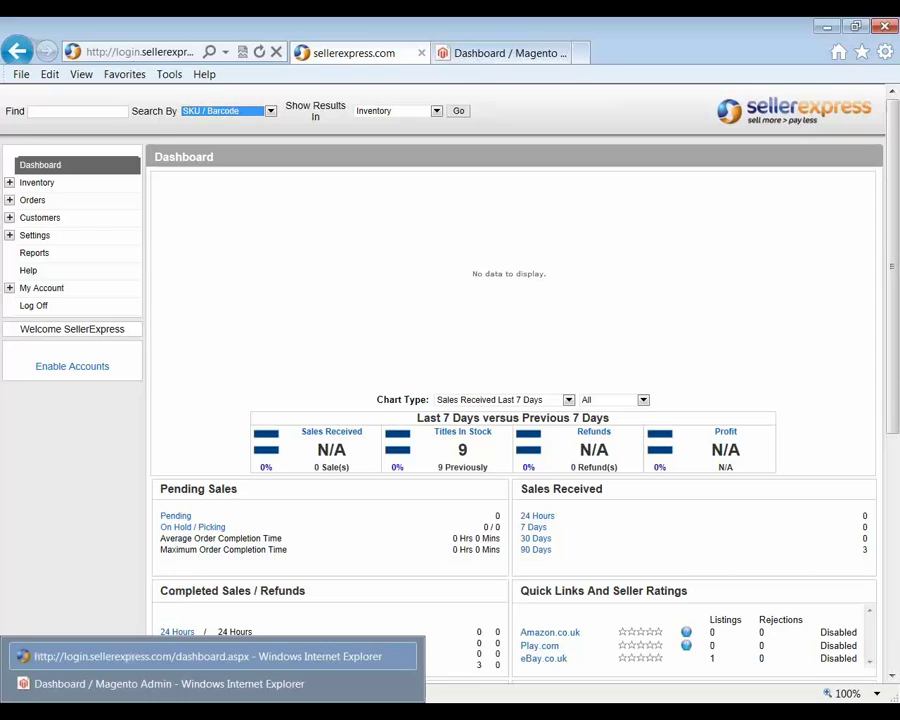
pyautogui.click(122, 685)
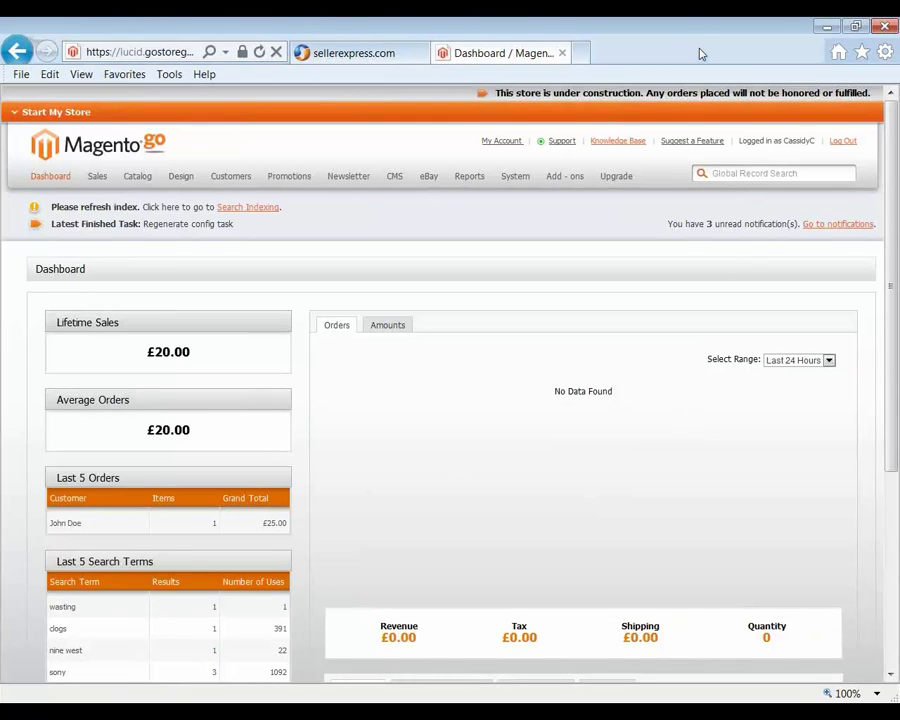
pyautogui.moveTo(515, 177)
pyautogui.moveTo(532, 267)
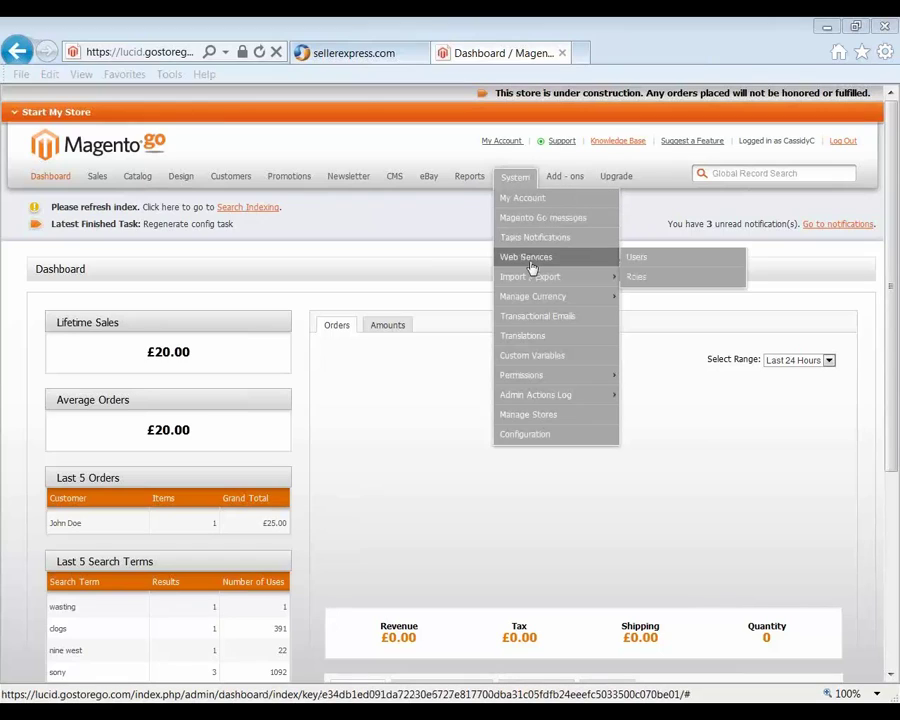
pyautogui.click(673, 257)
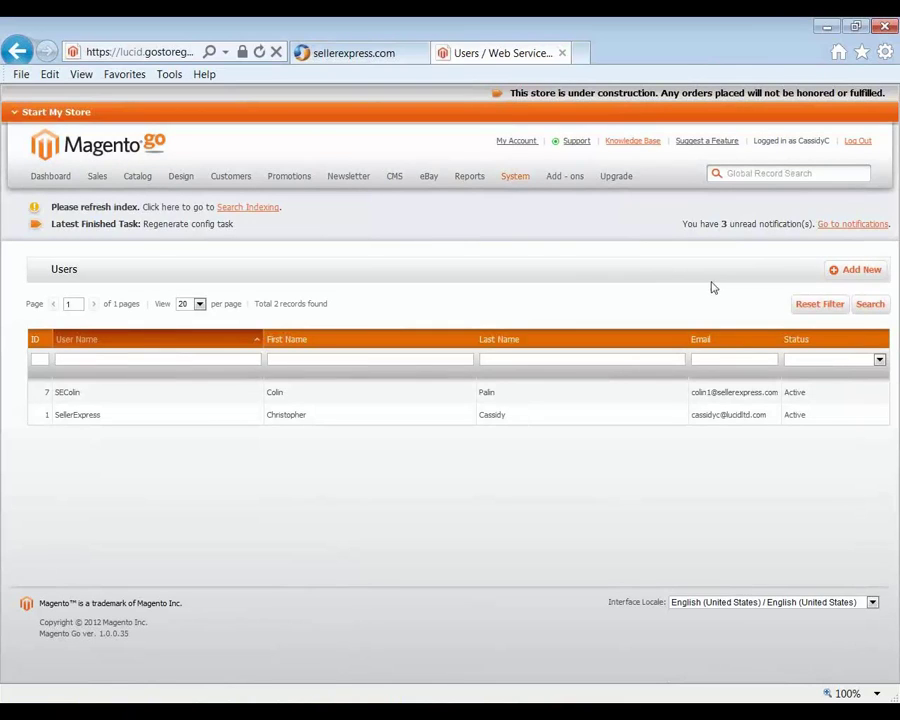
# Step: Start a new API user and enter its user name, first name, last name and e-mail
pyautogui.click(874, 271)
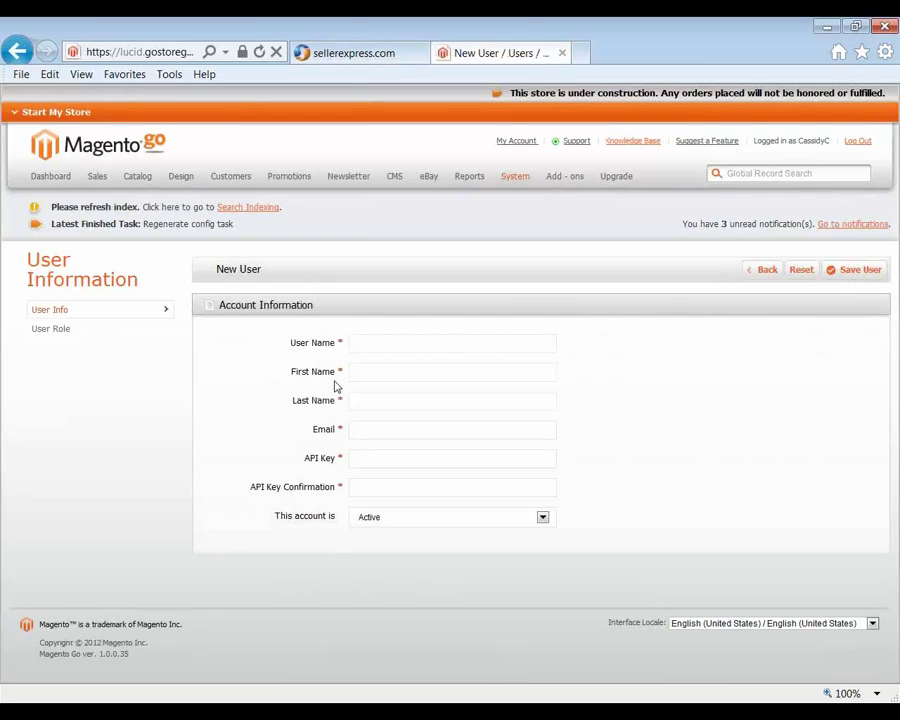
pyautogui.click(461, 344)
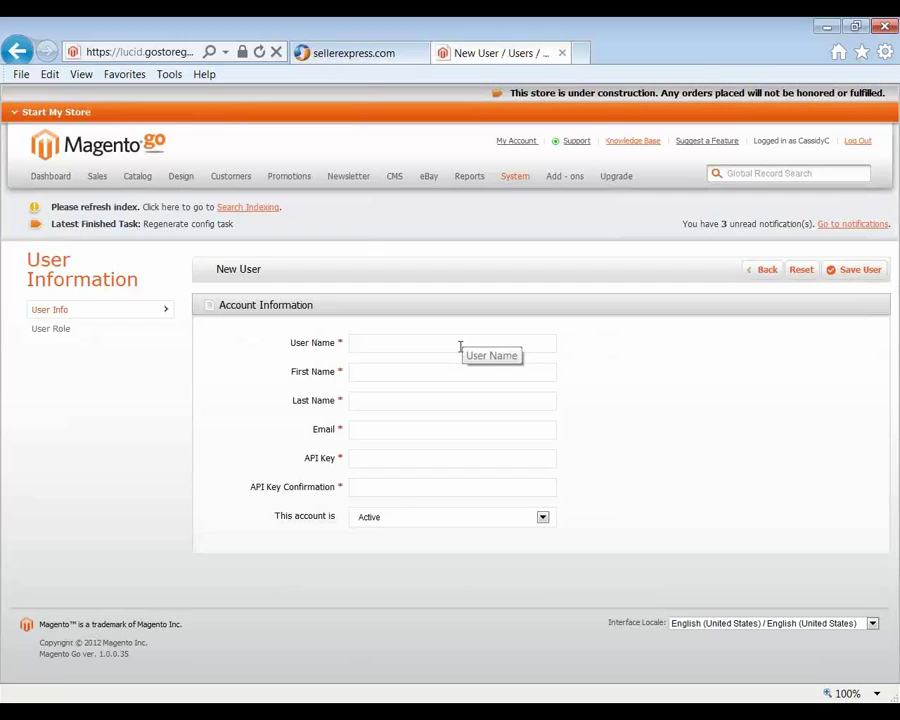
pyautogui.press('capslock')
pyautogui.write('SEC')
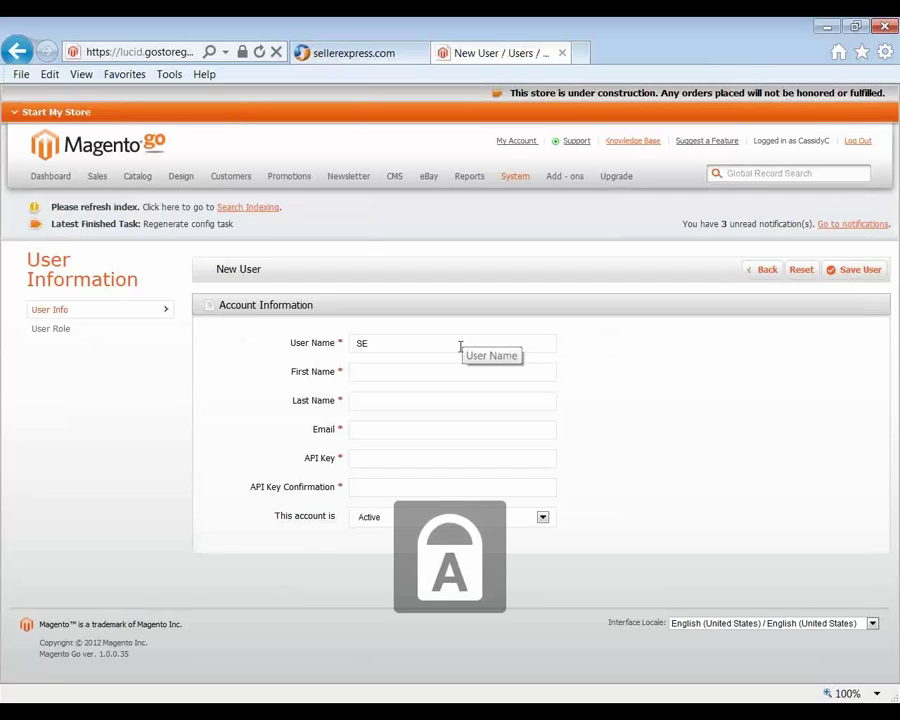
pyautogui.press('capslock')
pyautogui.write('olin2')
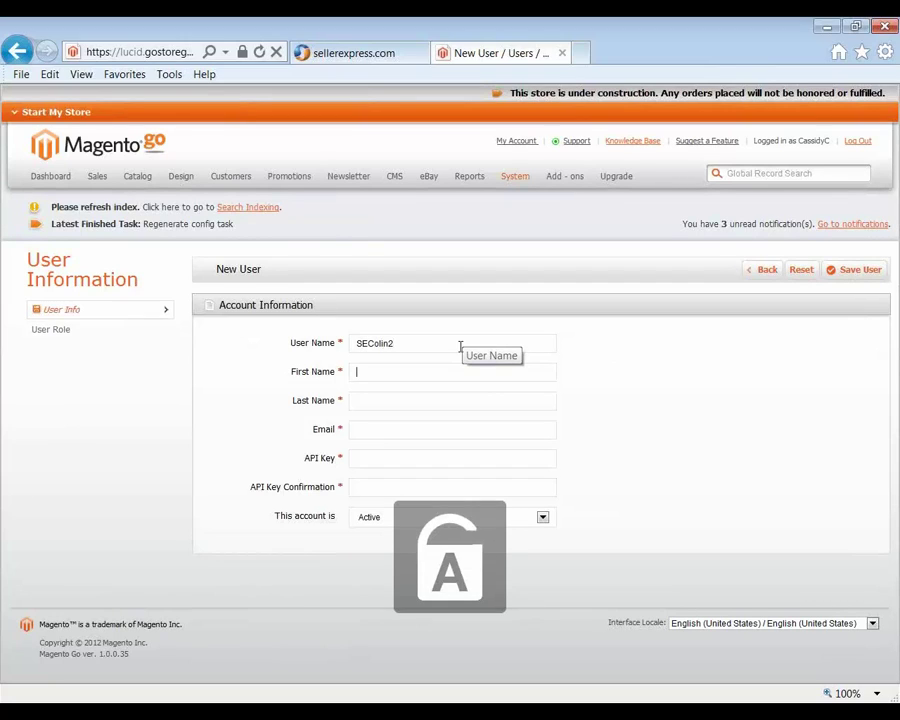
pyautogui.press('Tab')
pyautogui.write('colin1')
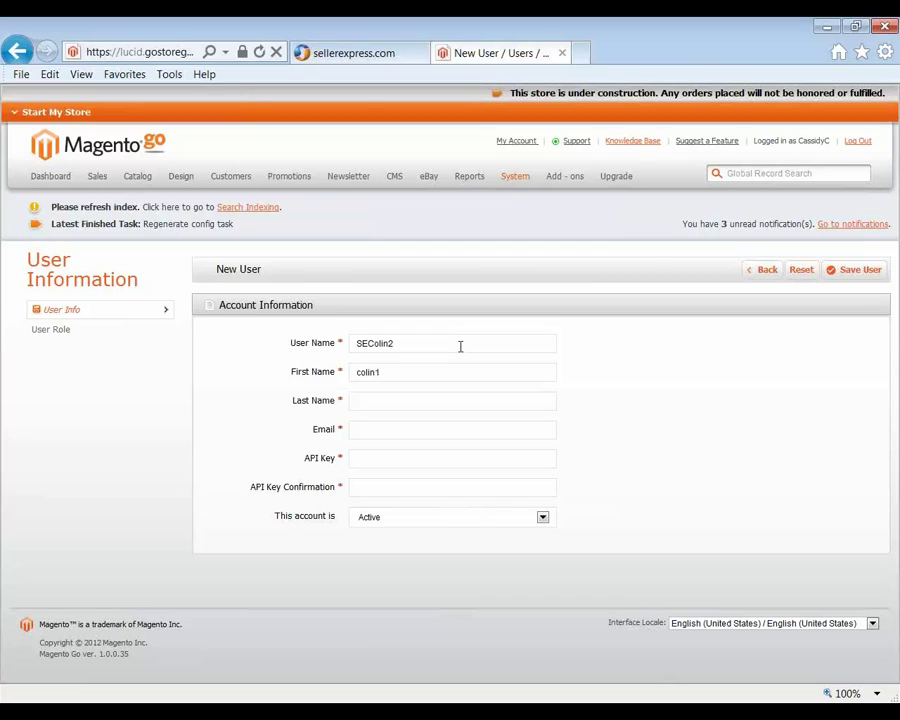
pyautogui.press('Tab')
pyautogui.write('palin1')
pyautogui.press('Tab')
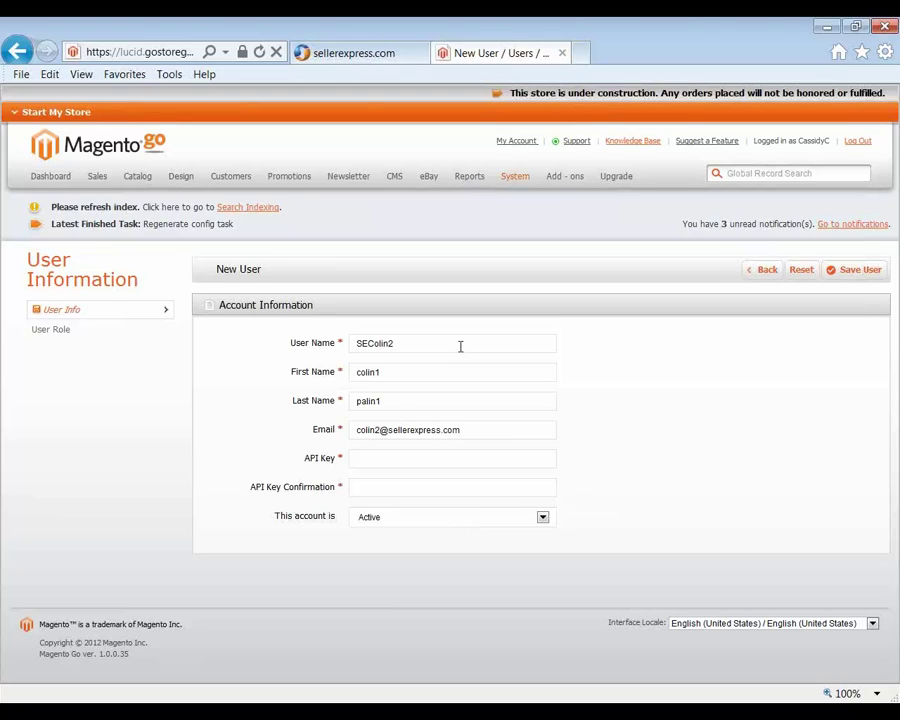
# Step: Enter the user's API key and its matching confirmation
pyautogui.press('Tab')
pyautogui.press('capslock')
pyautogui.write('aaaaaaaaa')
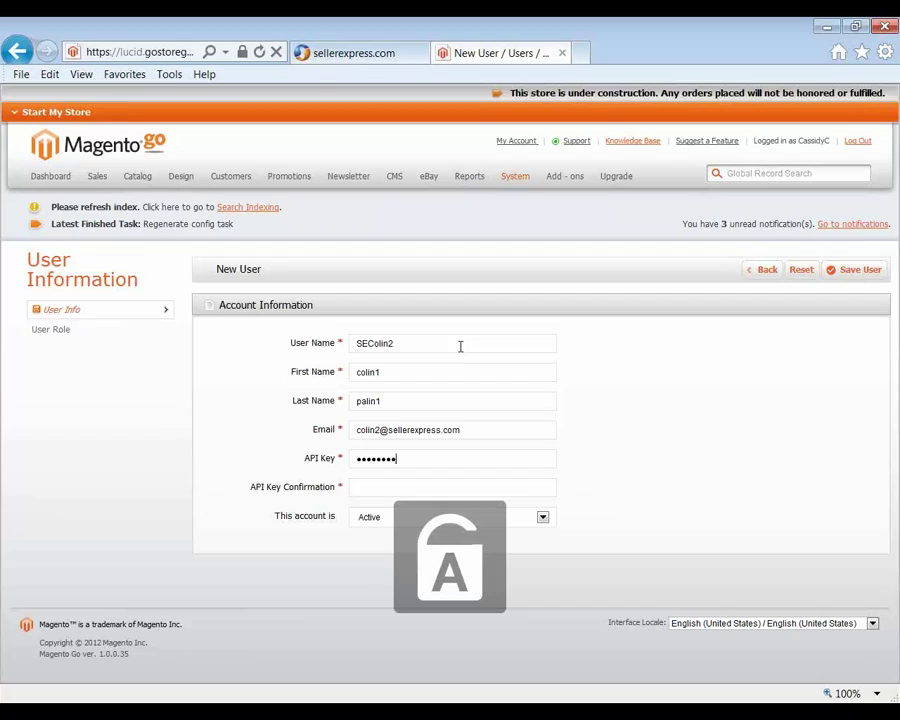
pyautogui.press('Tab')
pyautogui.press('capslock')
pyautogui.write('A')
pyautogui.press('capslock')
pyautogui.write('aaaaaaaa')
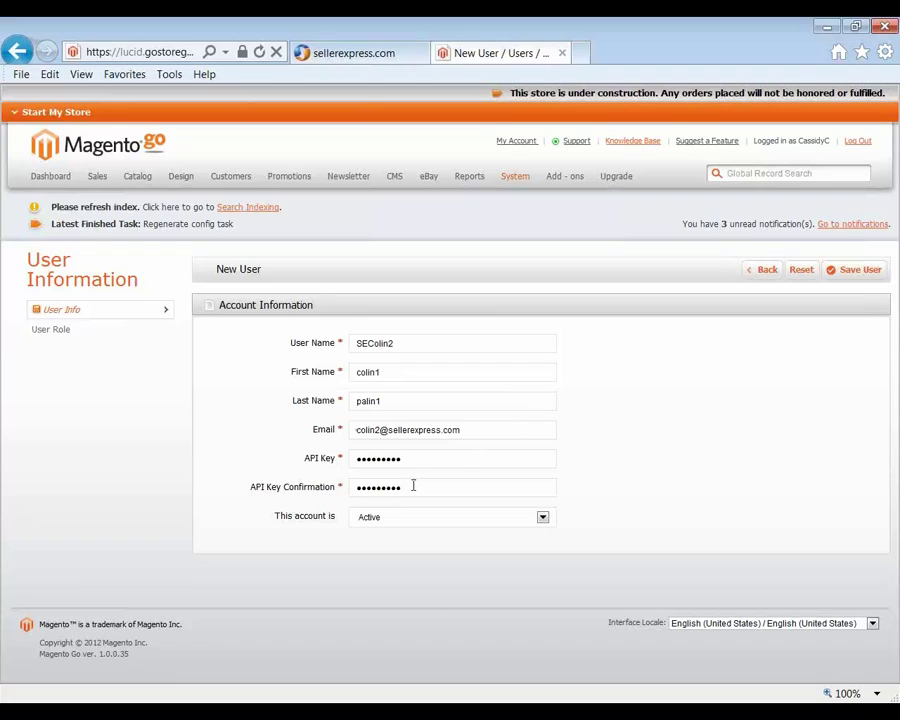
# Step: Save the new API user, go back to the Users grid, and open System > Web Services > Roles
pyautogui.click(873, 276)
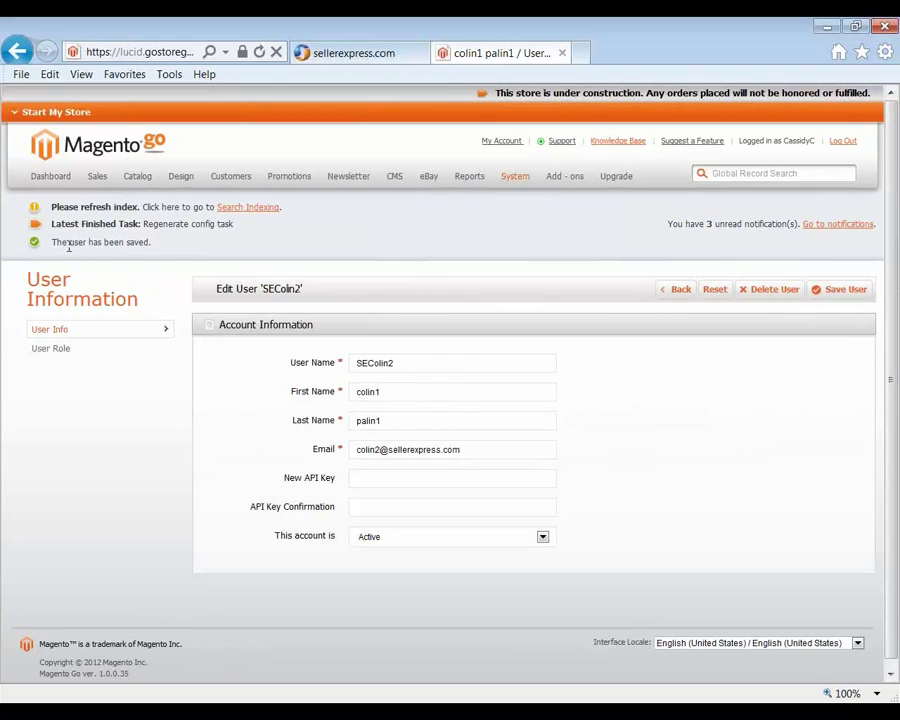
pyautogui.click(680, 290)
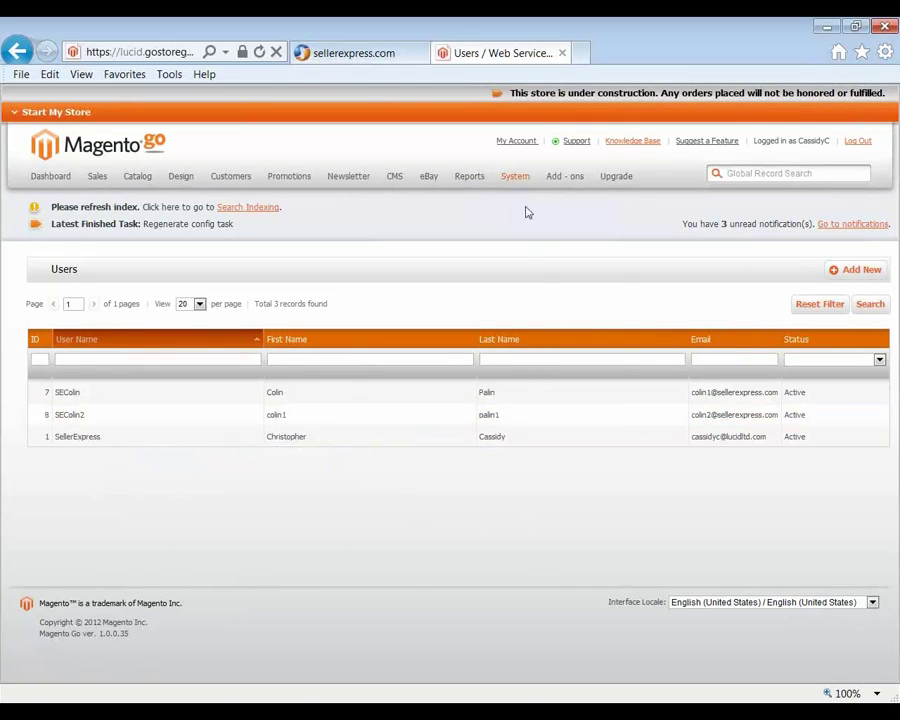
pyautogui.moveTo(515, 183)
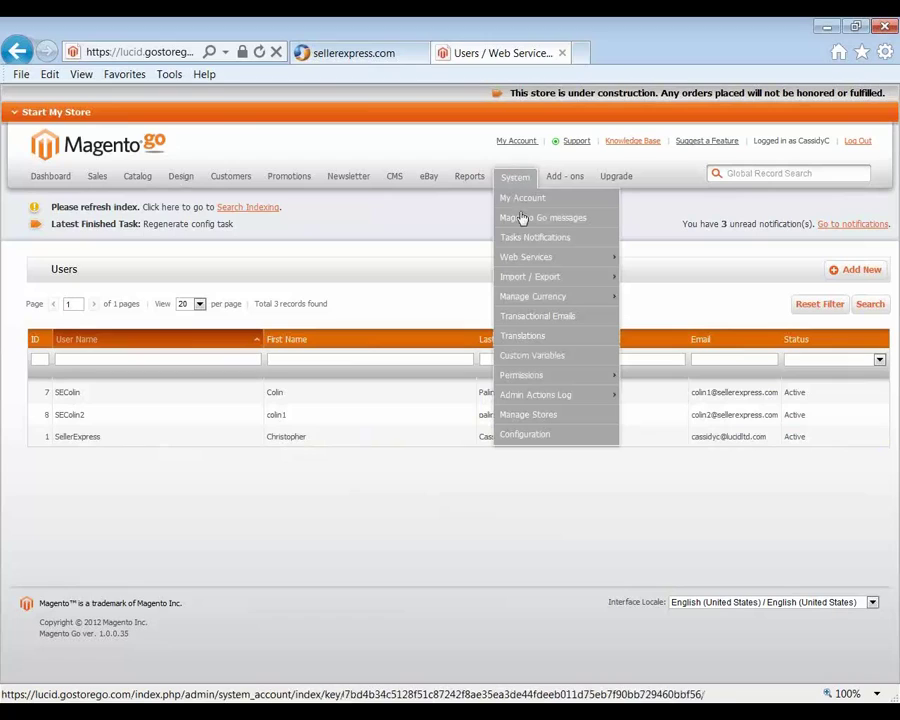
pyautogui.moveTo(546, 264)
pyautogui.click(666, 284)
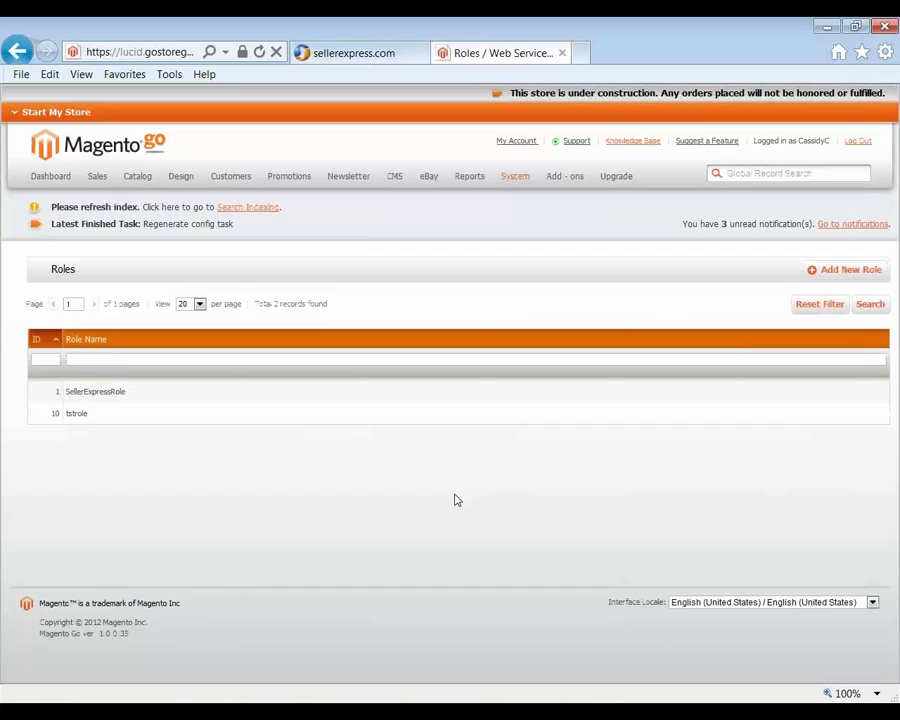
# Step: Add a new API role named SETestRole and save it
pyautogui.click(862, 281)
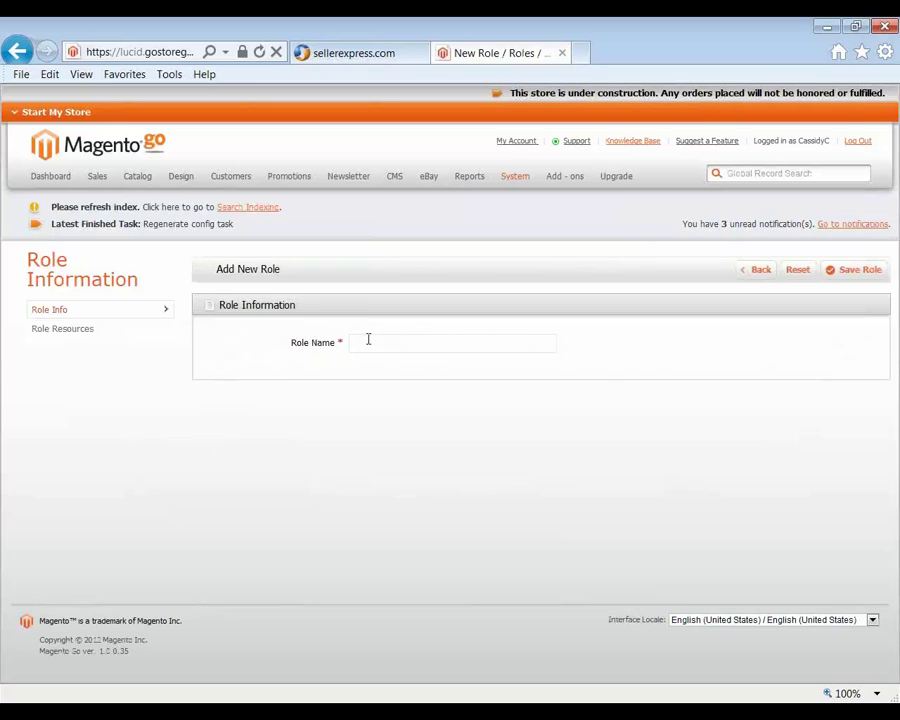
pyautogui.click(373, 345)
pyautogui.press('capslock')
pyautogui.write('SE')
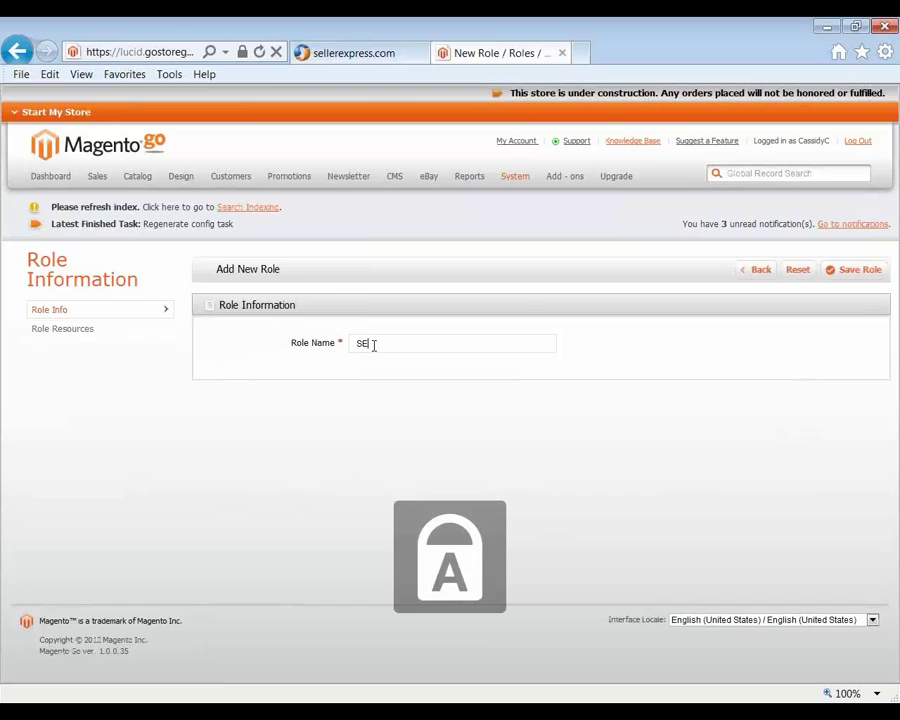
pyautogui.write('T')
pyautogui.press('capslock')
pyautogui.write('estRole')
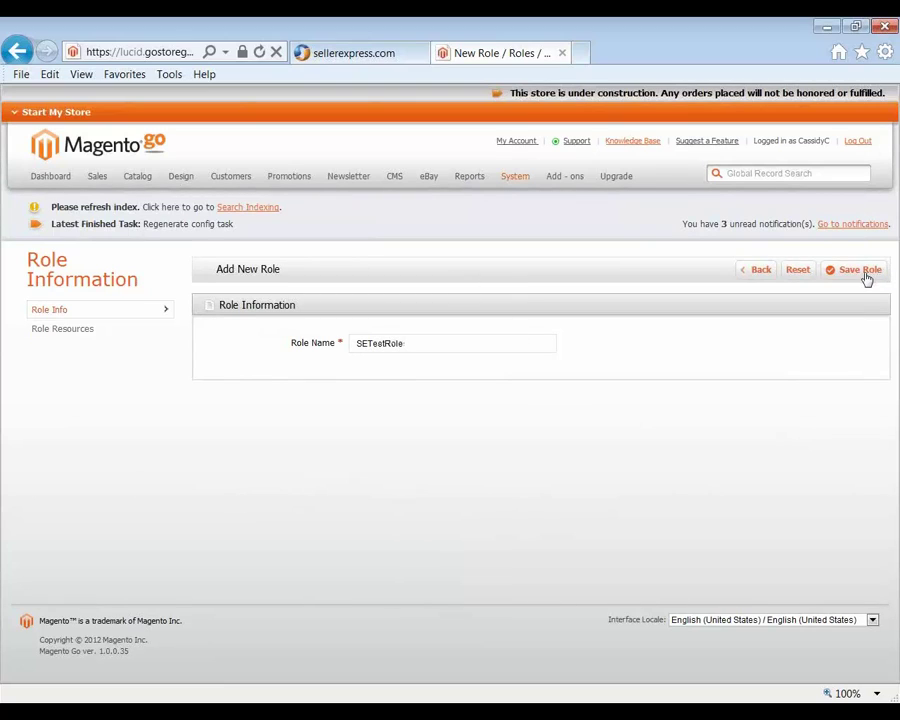
pyautogui.click(862, 271)
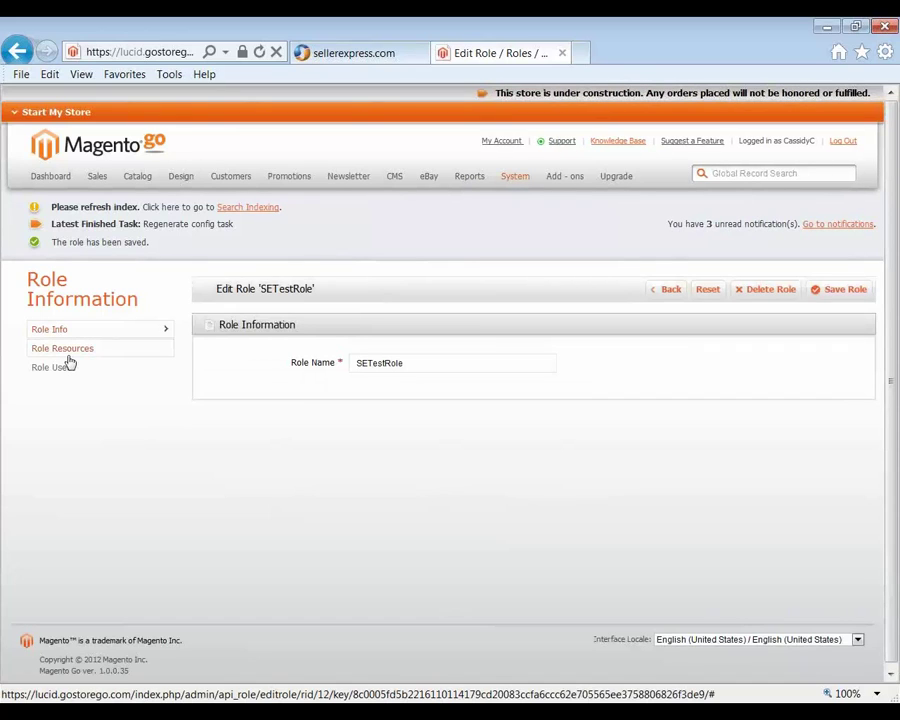
# Step: Set the SETestRole Resource Access to All and save the role
pyautogui.click(68, 350)
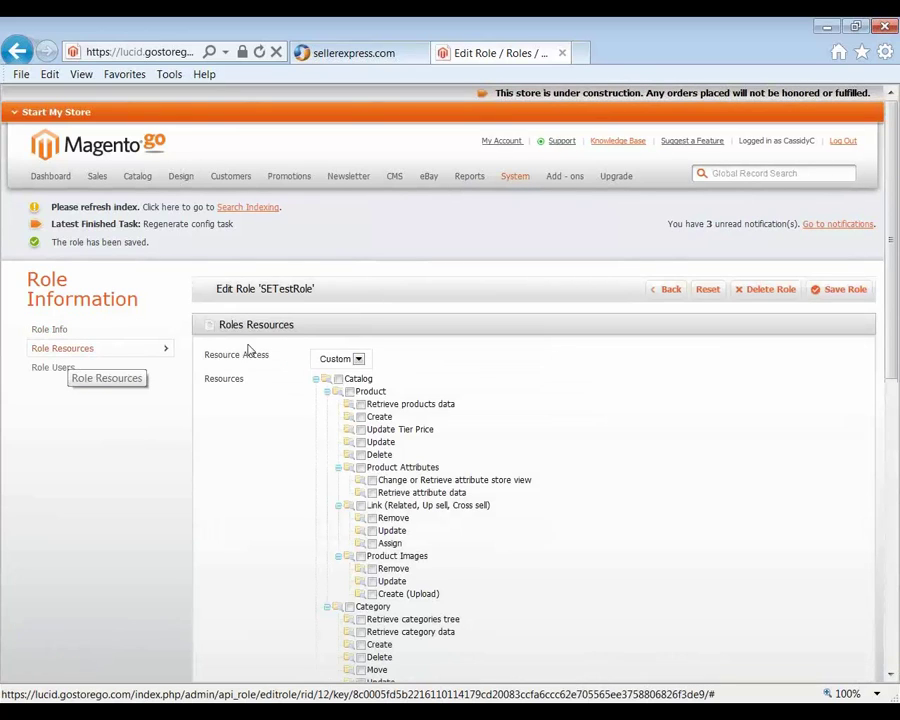
pyautogui.click(330, 360)
pyautogui.click(330, 382)
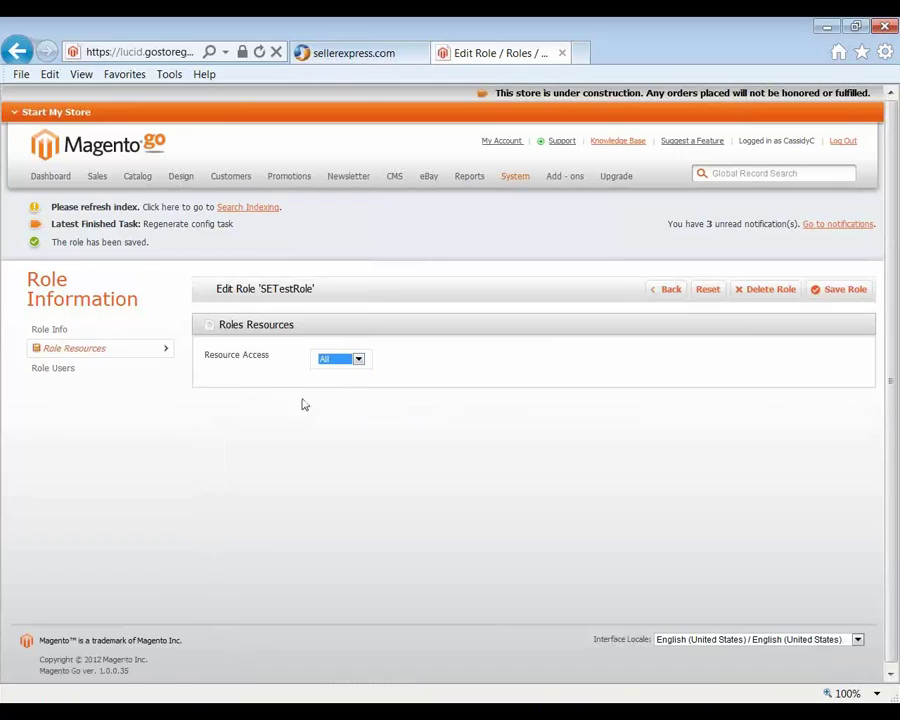
pyautogui.click(840, 291)
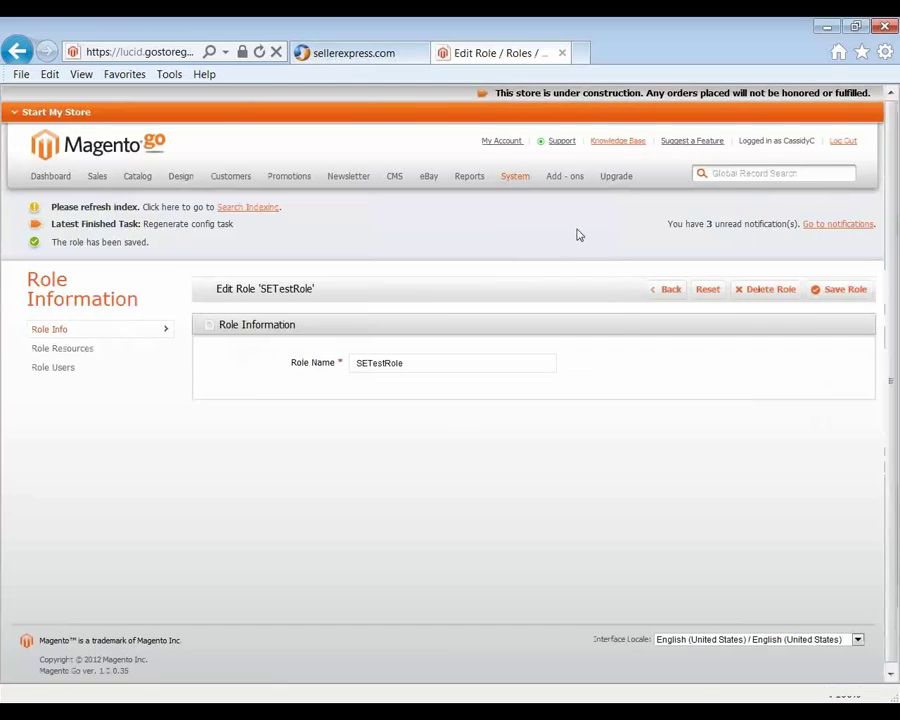
# Step: Go to Web Services > Users and open the newly added API user's record
pyautogui.moveTo(514, 180)
pyautogui.moveTo(570, 259)
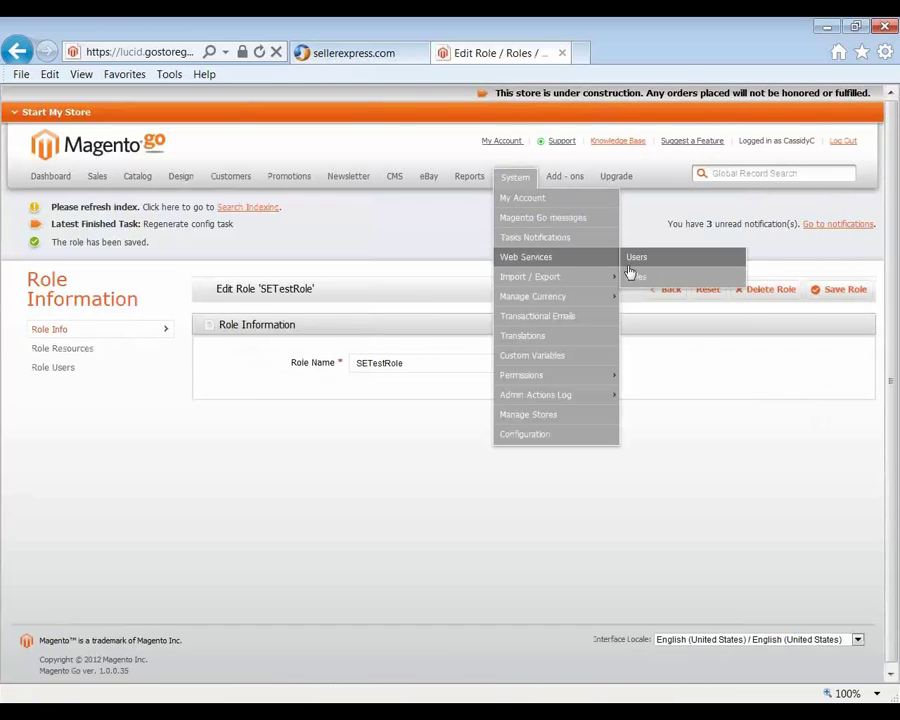
pyautogui.click(641, 262)
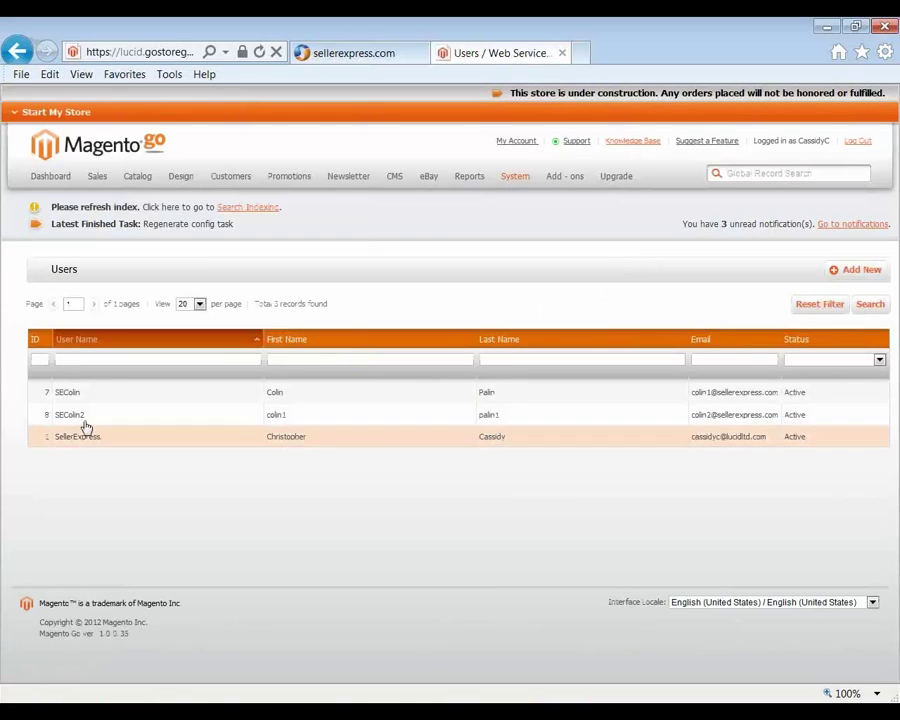
pyautogui.click(85, 424)
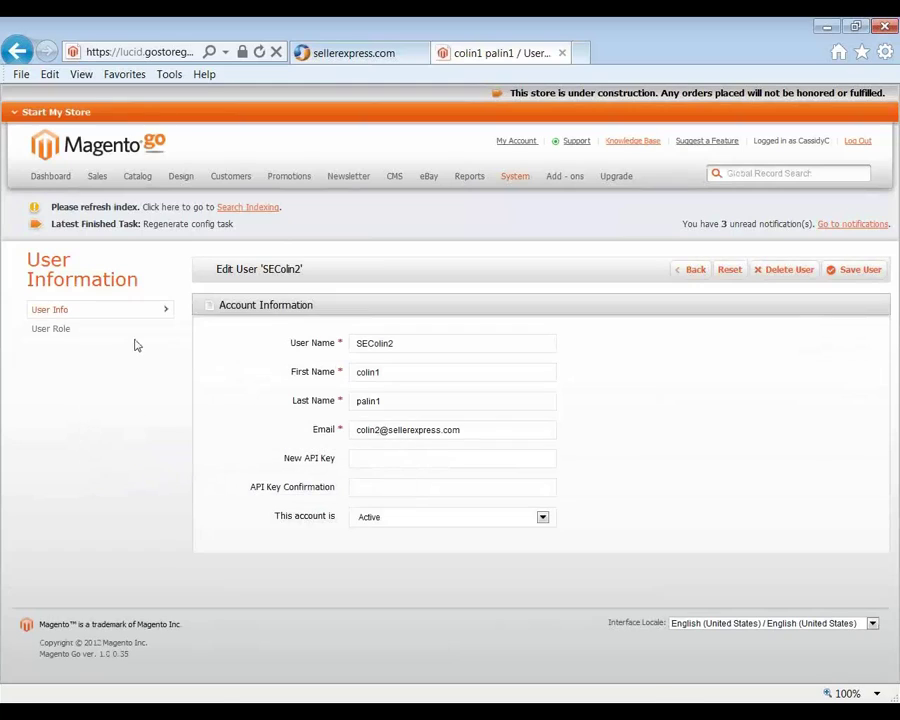
# Step: Select SETestRole on the User Role tab and save the API user
pyautogui.click(72, 333)
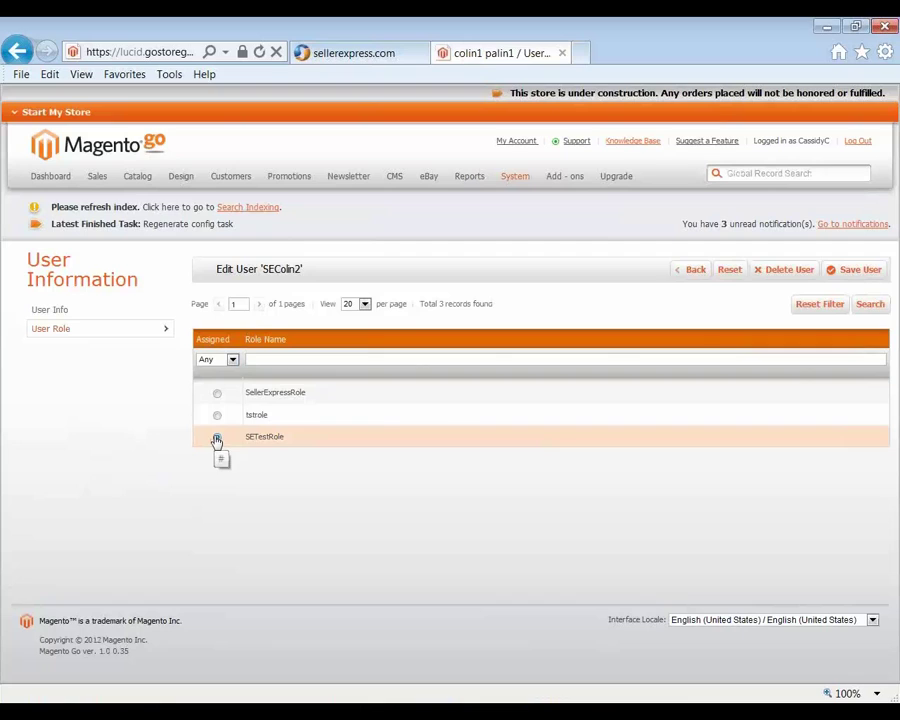
pyautogui.click(217, 438)
pyautogui.click(862, 272)
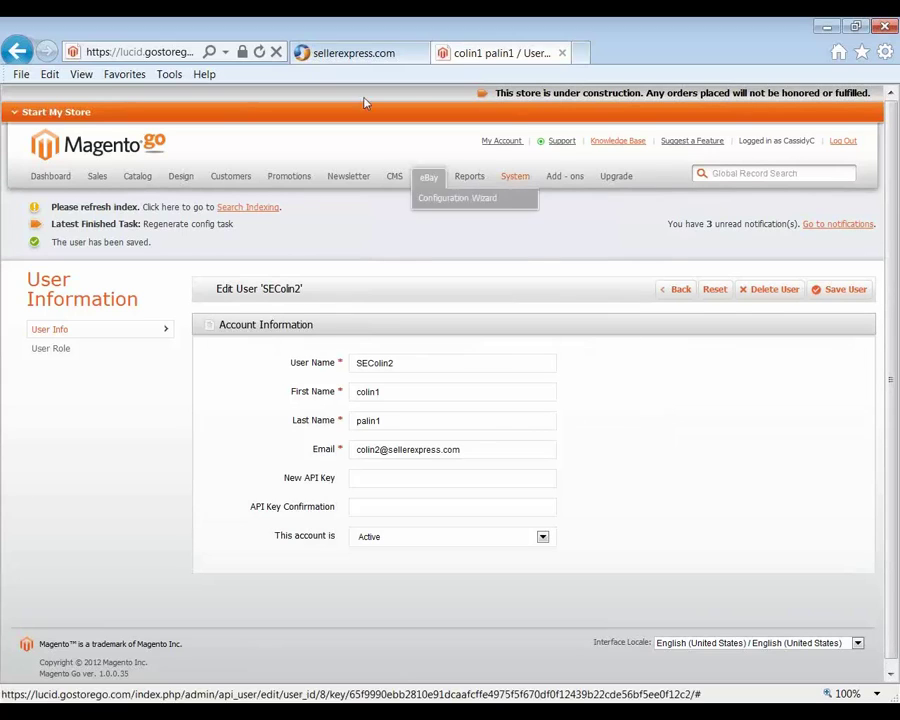
# Step: On the SellerExpress site, expand Inventory and open Import Magento Products
pyautogui.click(331, 54)
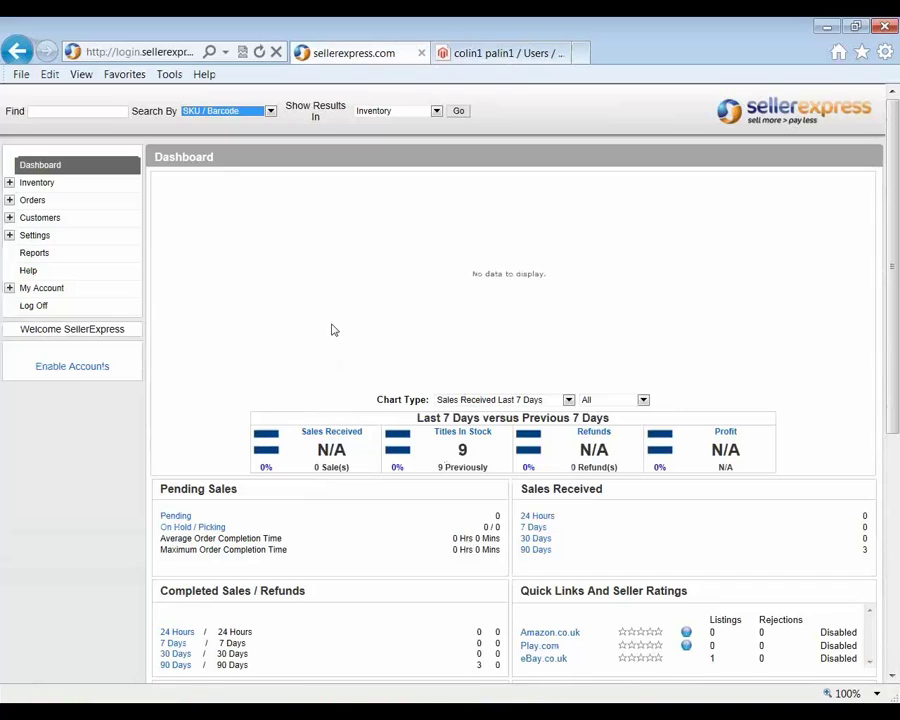
pyautogui.click(9, 184)
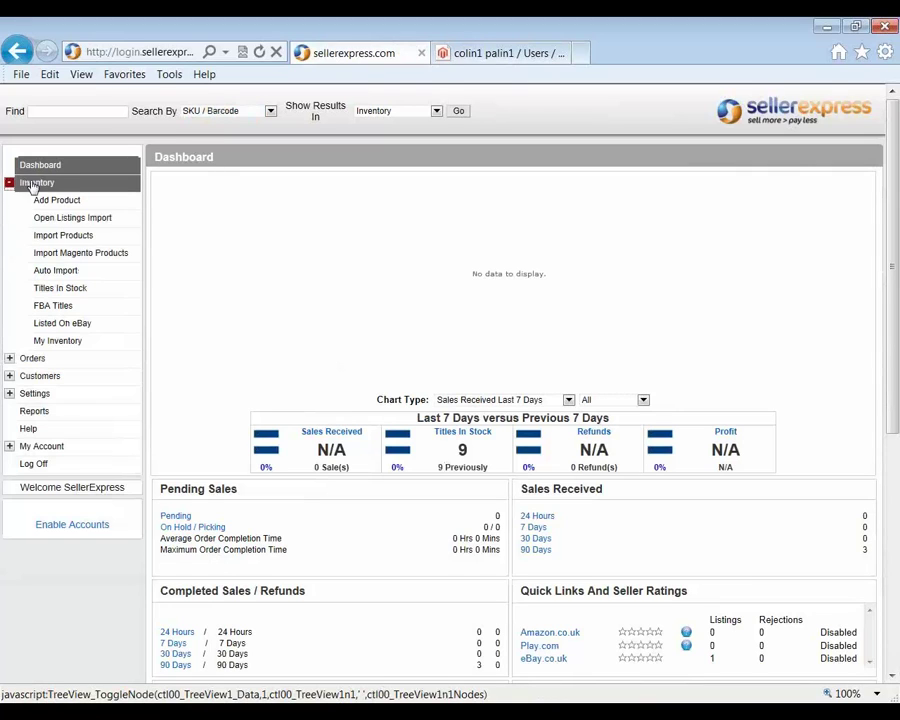
pyautogui.click(75, 262)
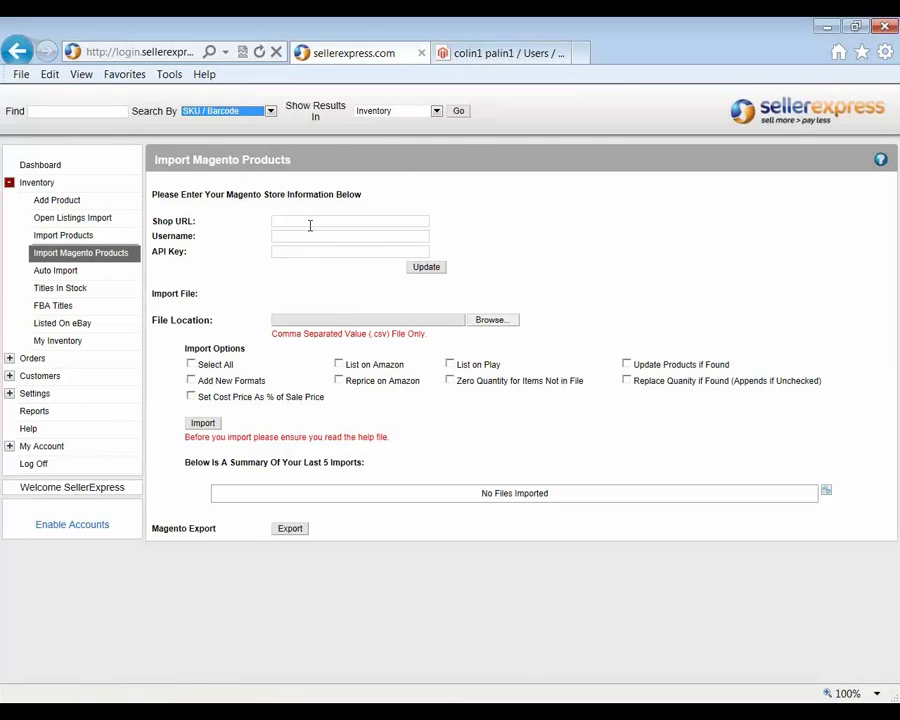
pyautogui.click(481, 55)
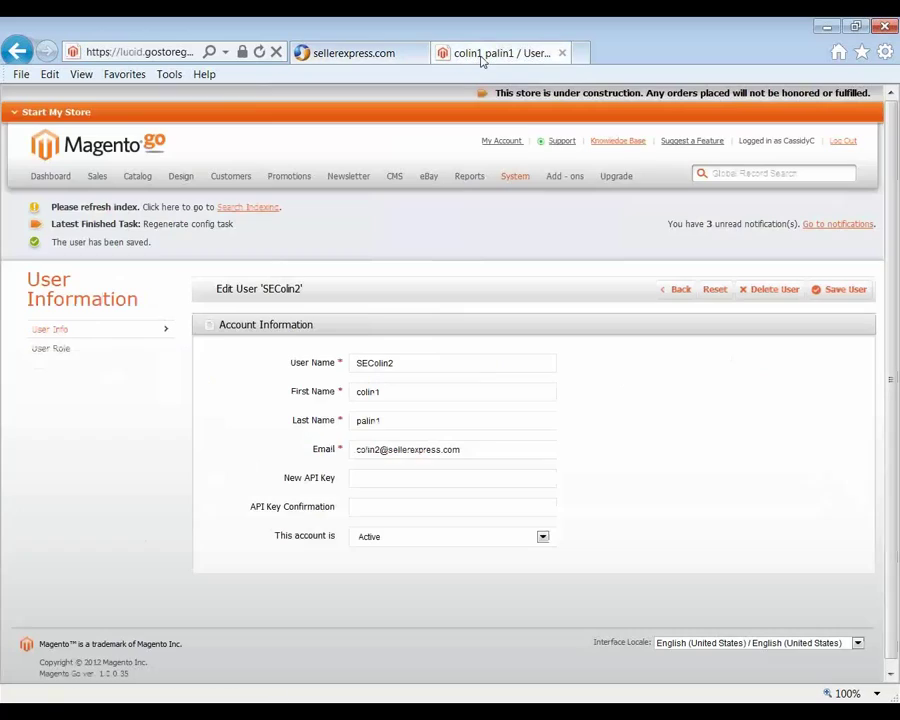
pyautogui.click(140, 52)
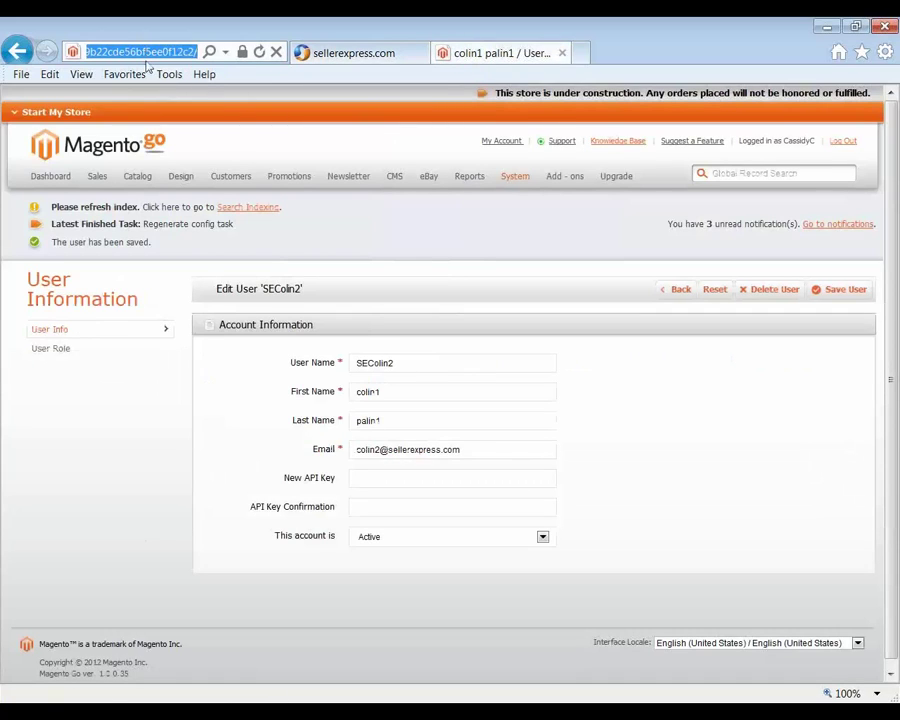
pyautogui.hotkey('ctrl', 'c')
pyautogui.hotkey('alt', 'Tab')
pyautogui.hotkey('ctrl', 'v')
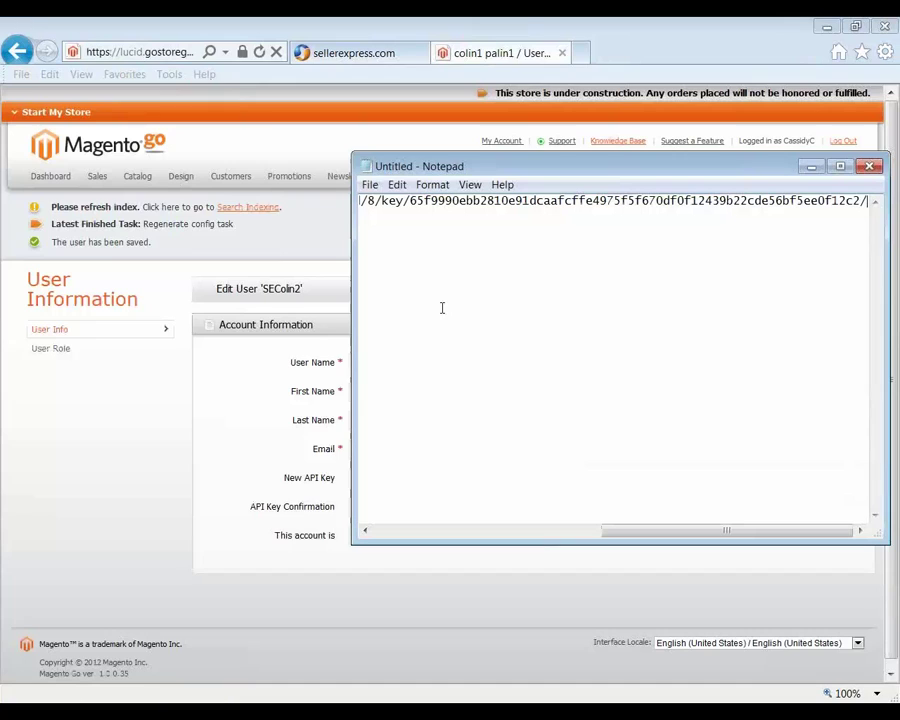
pyautogui.moveTo(428, 205); pyautogui.dragTo(889, 192)
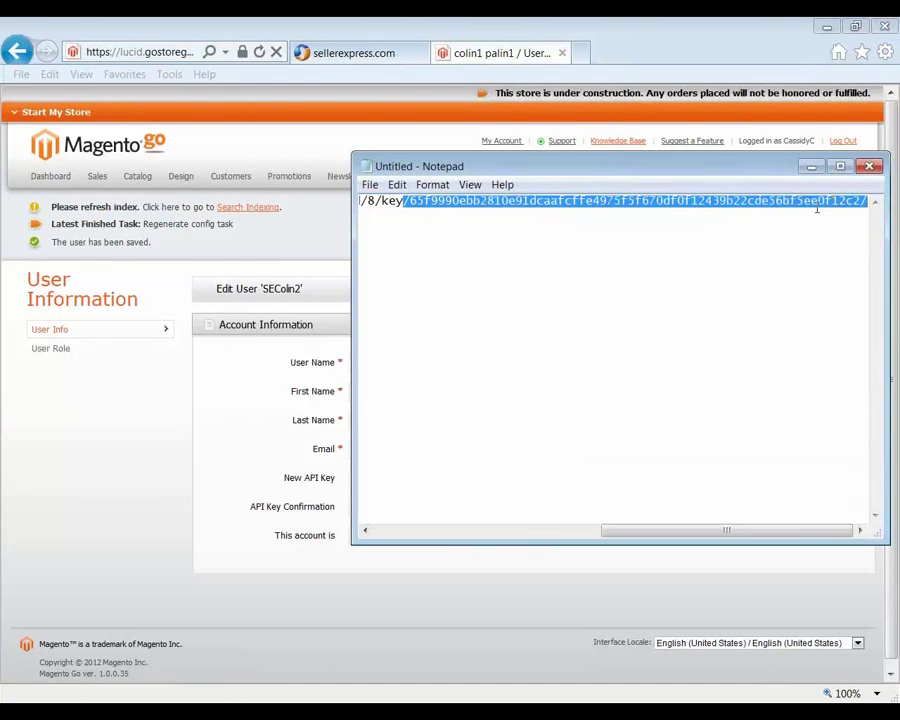
pyautogui.press('BackSpace')
pyautogui.moveTo(440, 221); pyautogui.dragTo(358, 204)
pyautogui.press('BackSpace')
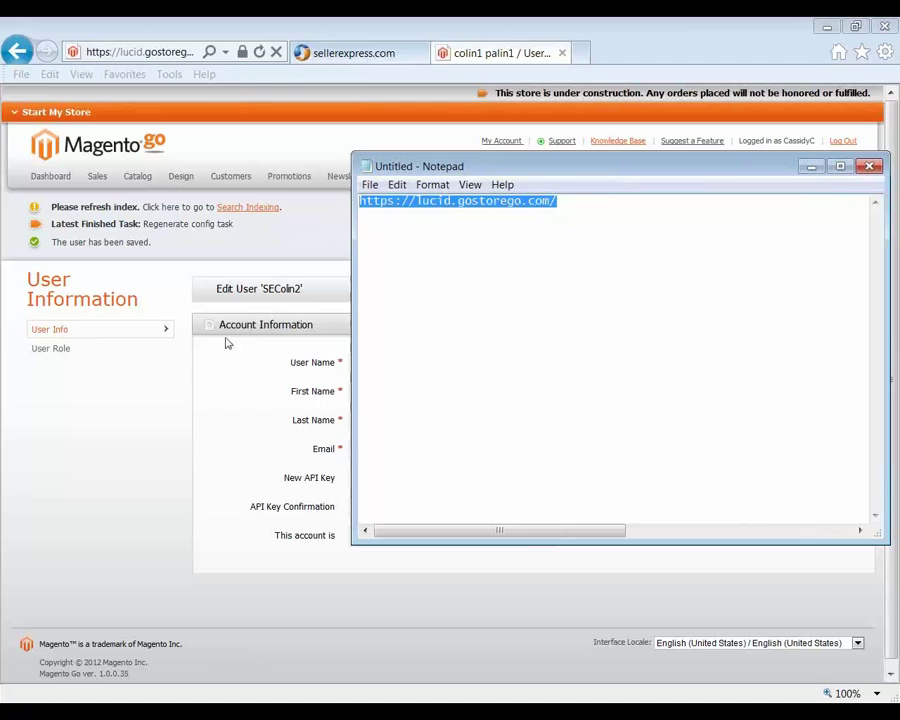
pyautogui.click(226, 343)
pyautogui.click(338, 56)
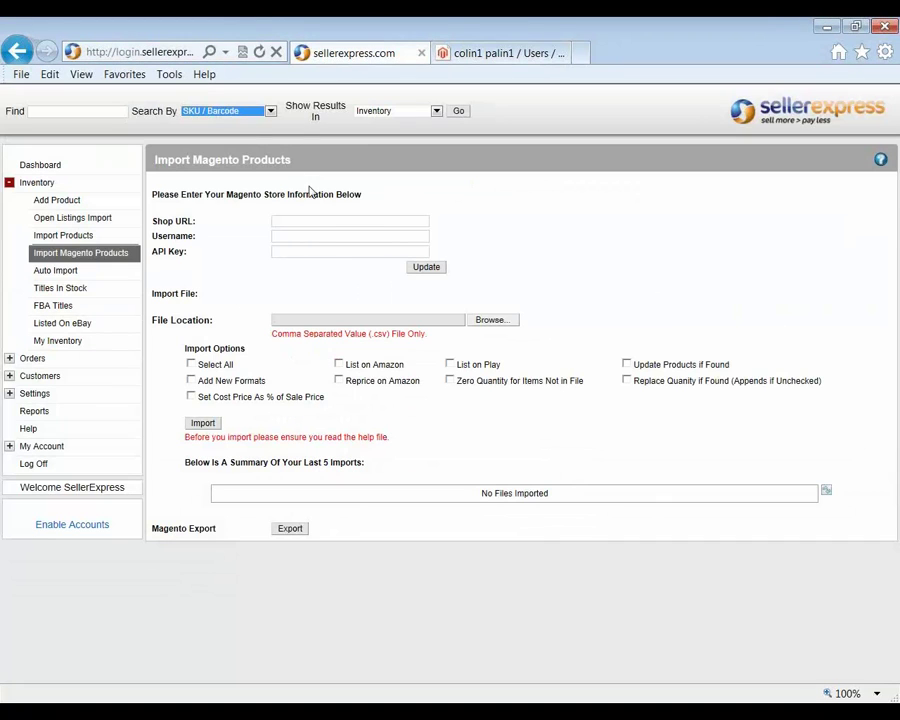
pyautogui.click(301, 222)
pyautogui.hotkey('ctrl', 'v')
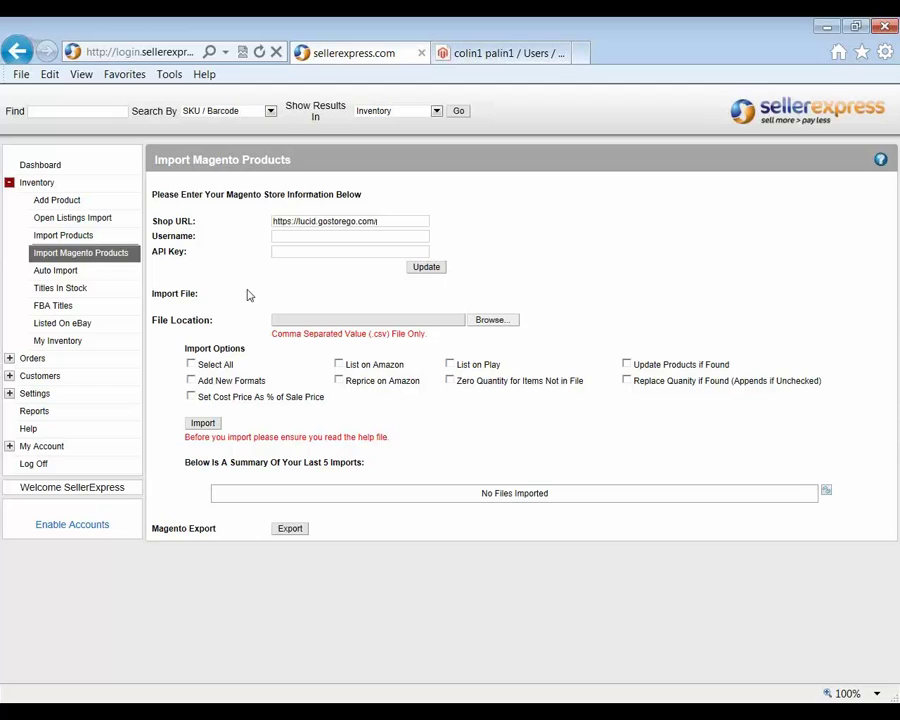
pyautogui.press('Tab')
pyautogui.press('capslock')
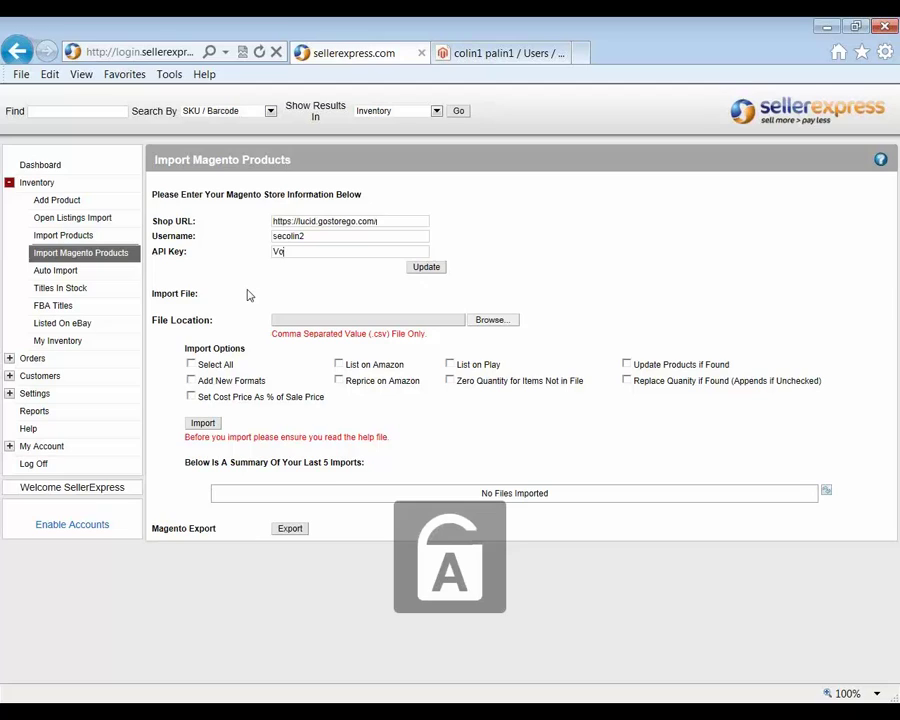
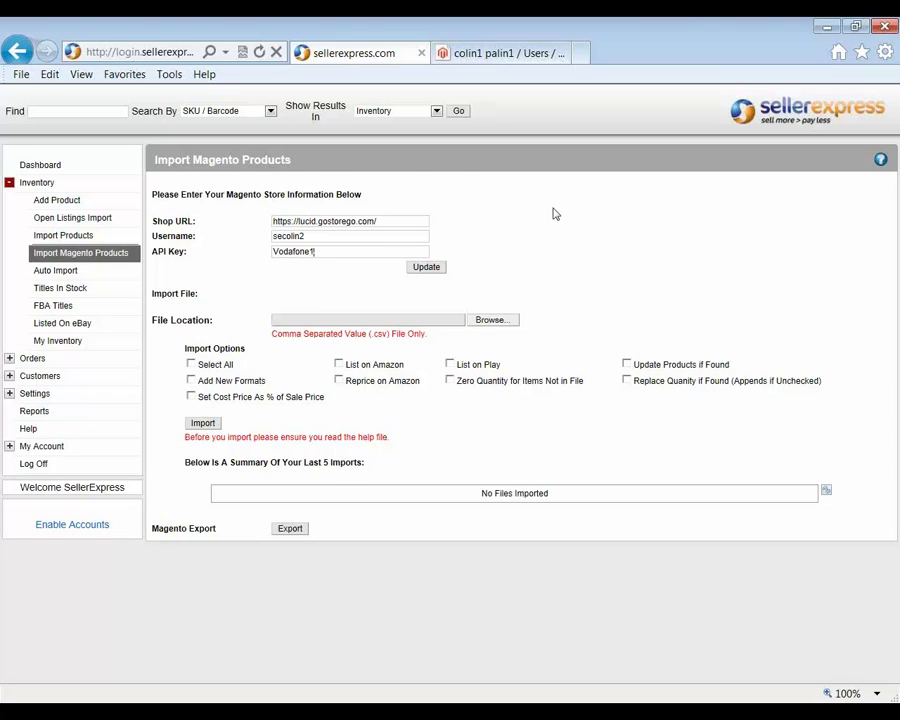
# Step: Back in the Magento admin, open System > Import / Export > Export
pyautogui.click(505, 55)
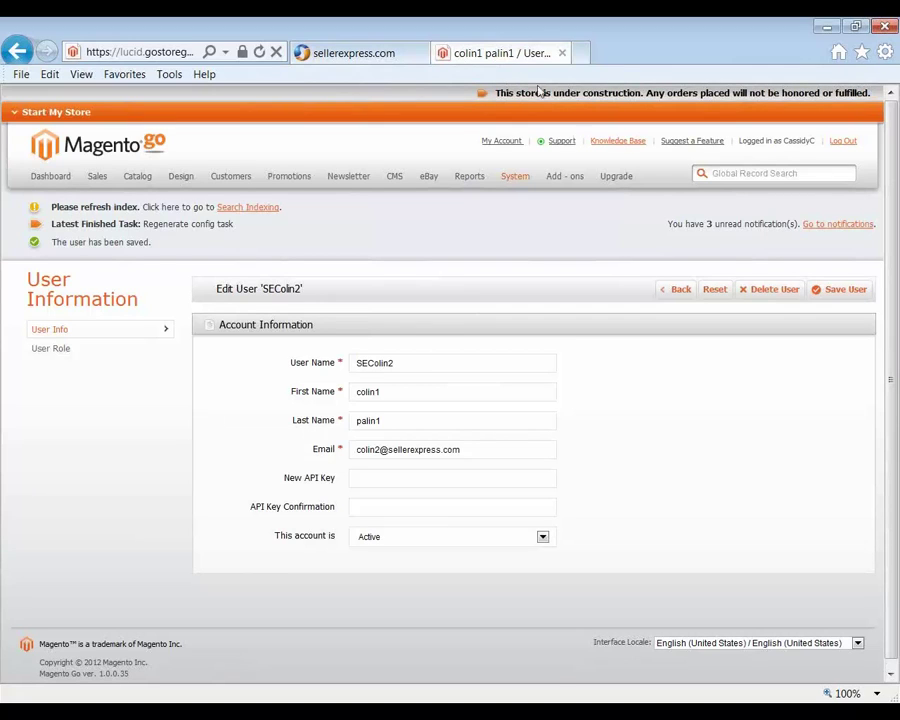
pyautogui.moveTo(516, 180)
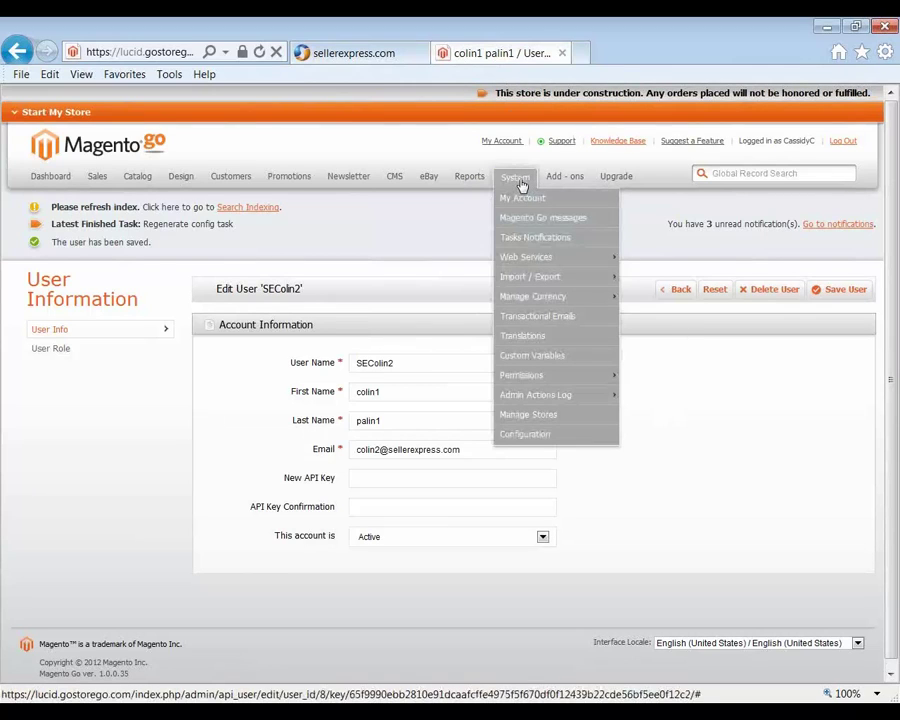
pyautogui.moveTo(543, 289)
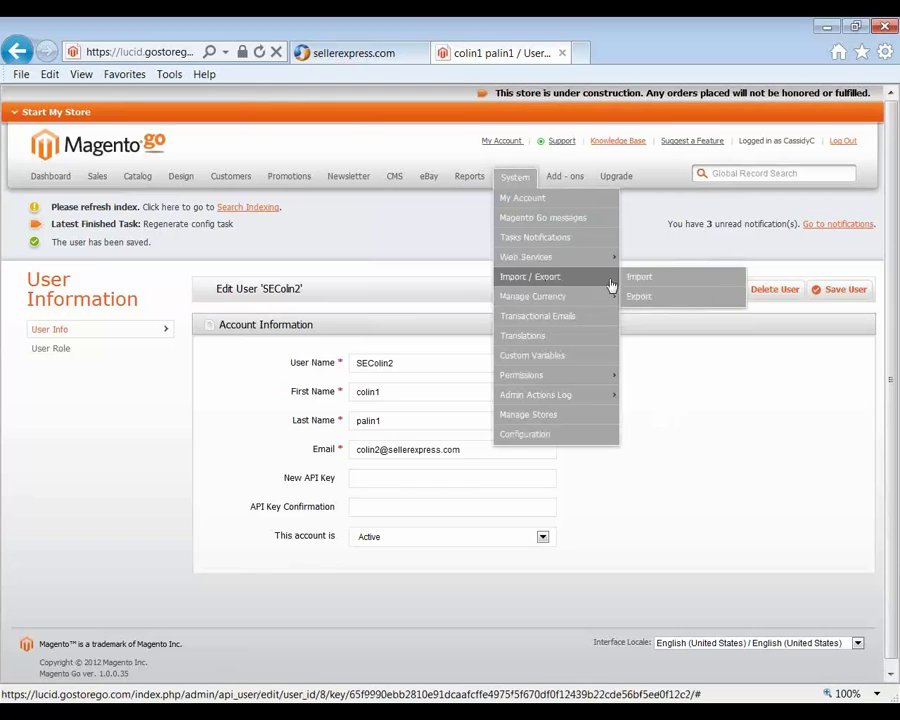
pyautogui.click(646, 298)
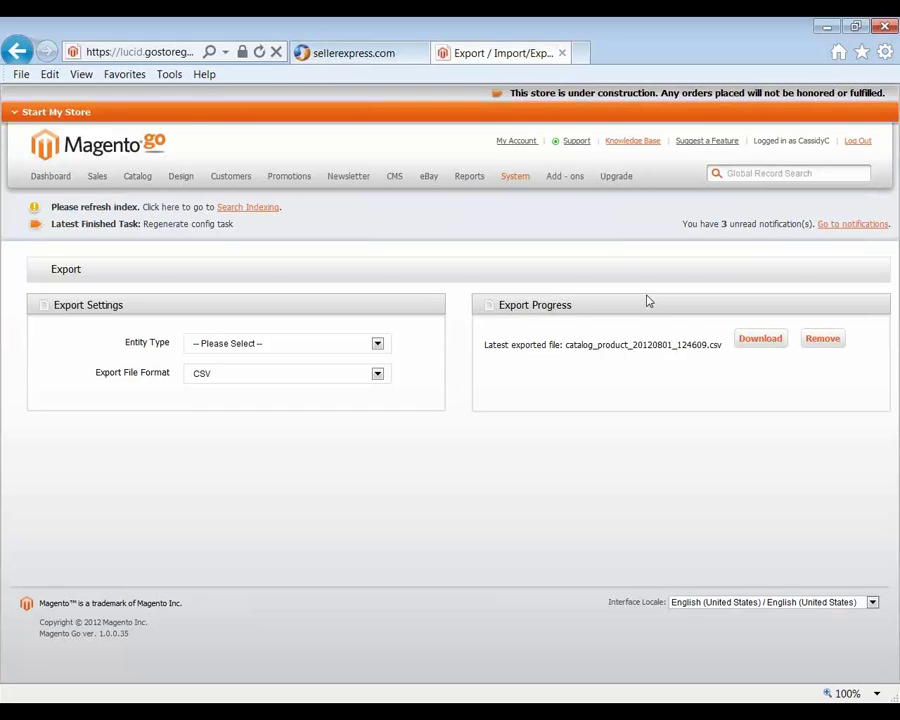
# Step: Export Products as CSV, producing catalog_product_20120801_141252.csv as the latest export file
pyautogui.moveTo(524, 181)
pyautogui.moveTo(562, 293)
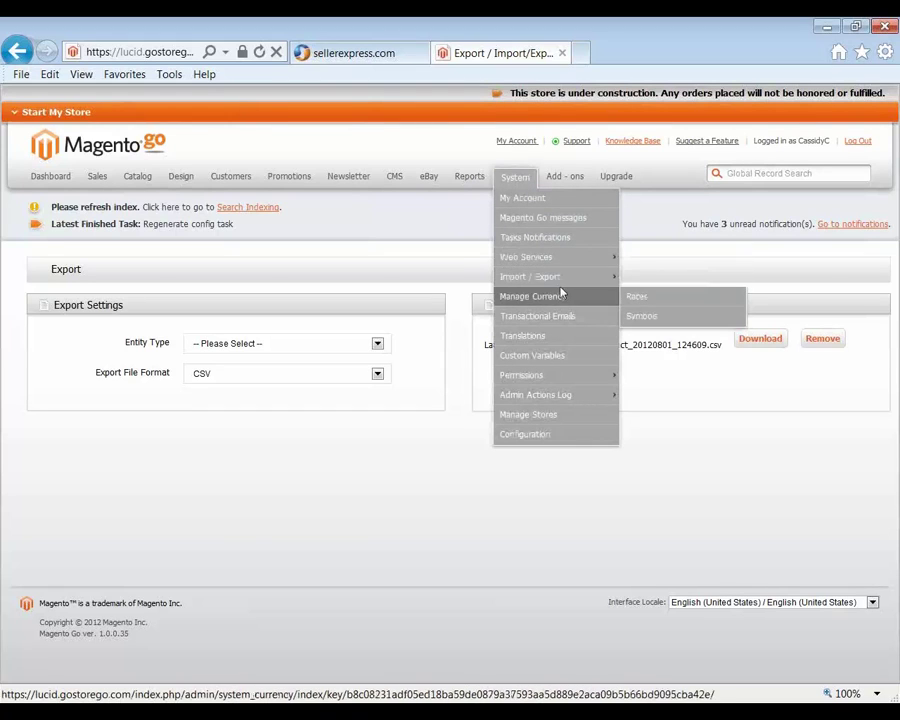
pyautogui.click(640, 297)
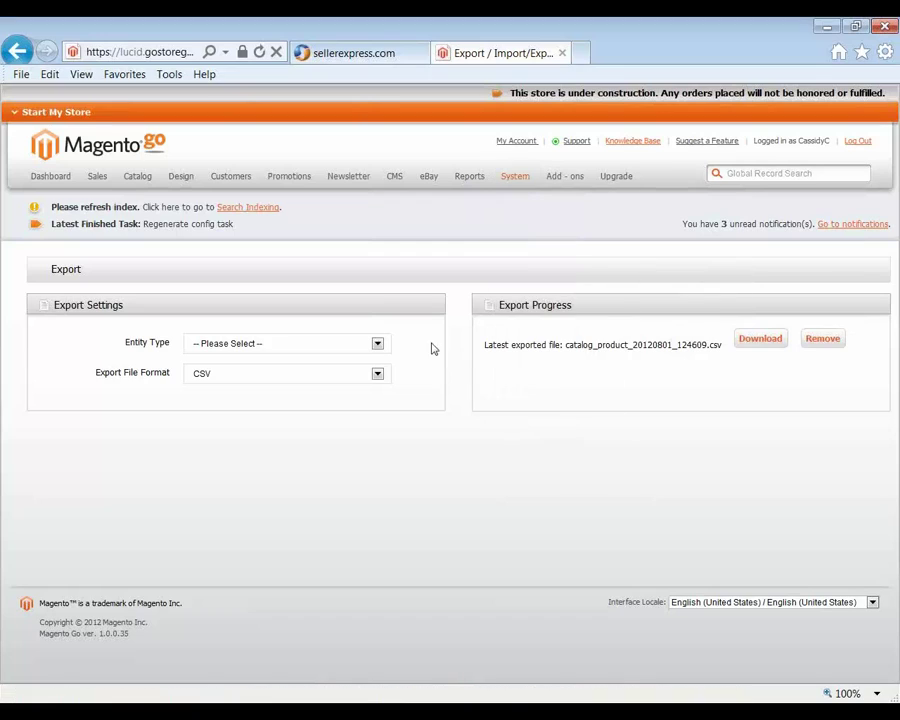
pyautogui.click(240, 345)
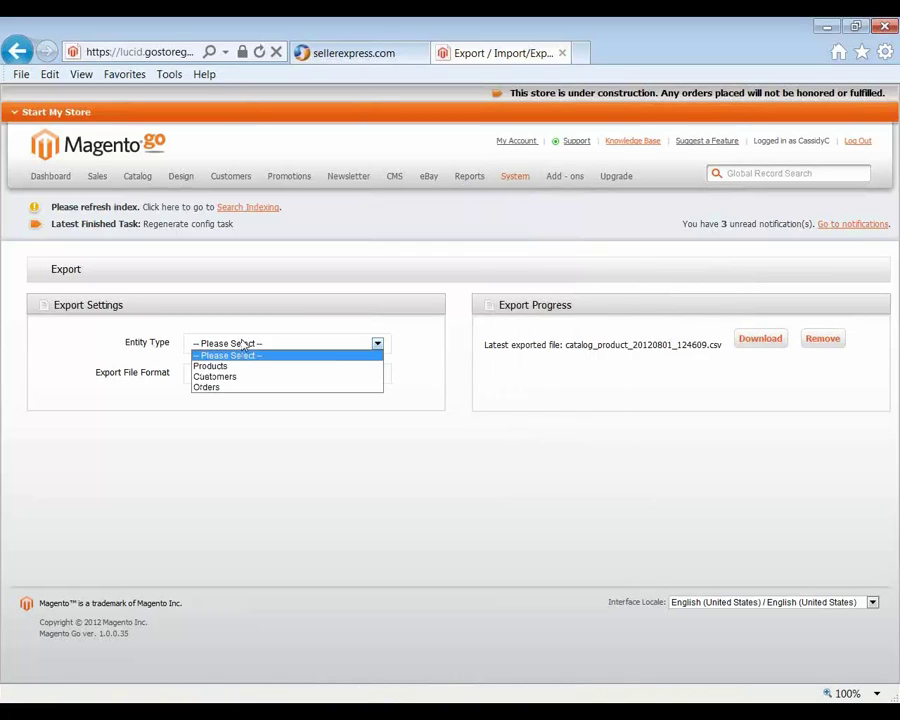
pyautogui.click(242, 366)
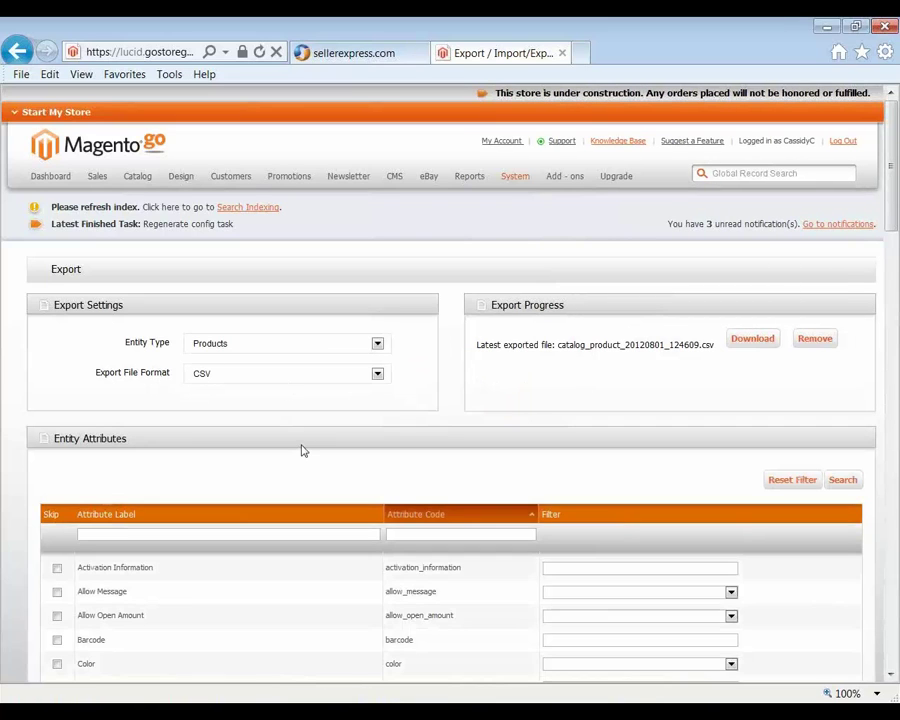
pyautogui.scroll(-5, 300, 448)
pyautogui.scroll(-12, 372, 445)
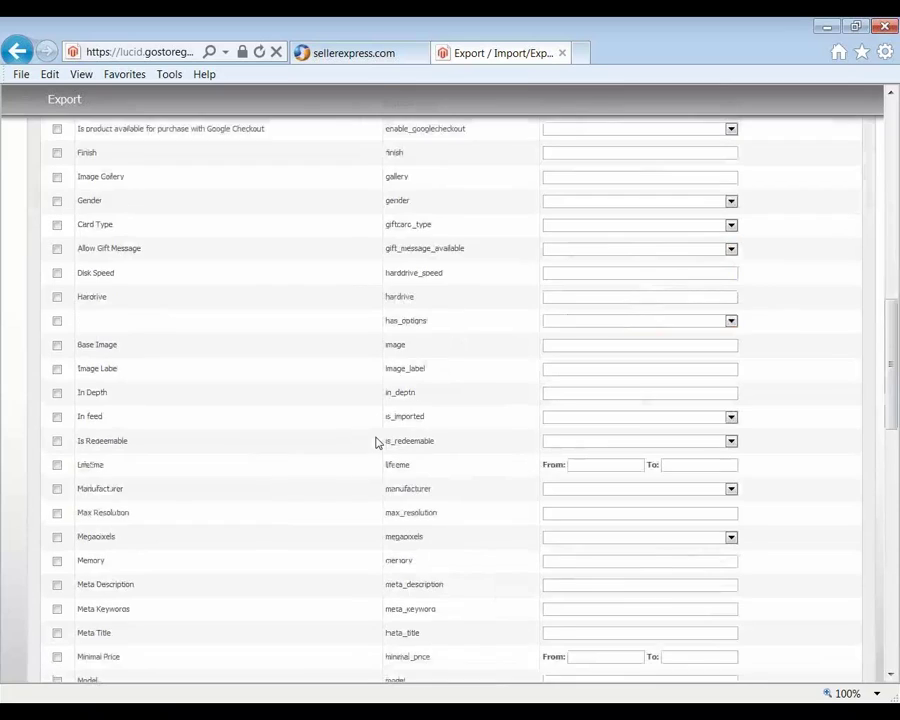
pyautogui.scroll(-3, 650, 570)
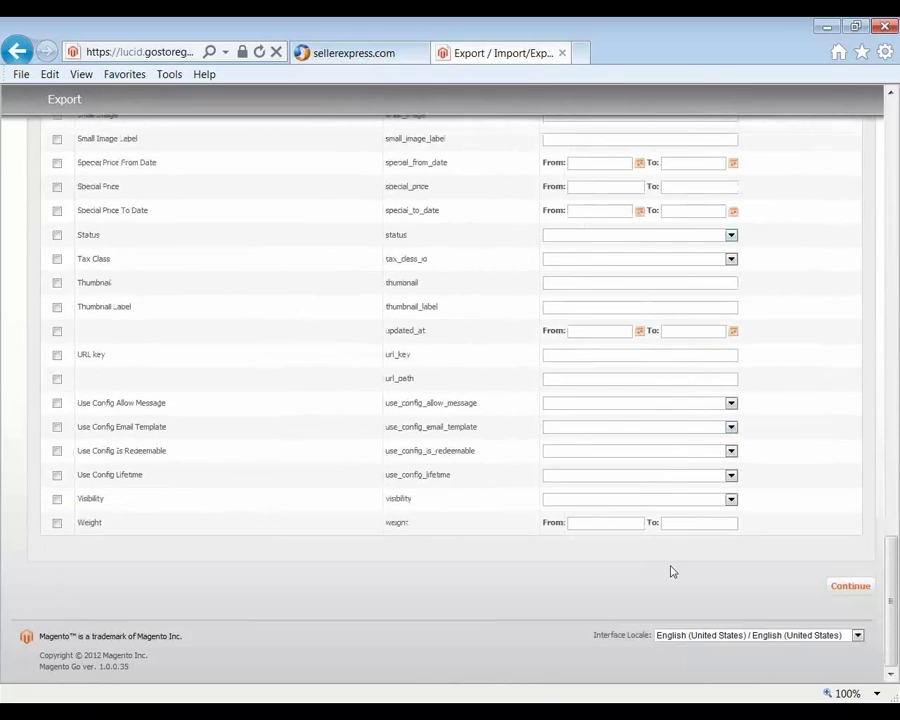
pyautogui.click(850, 587)
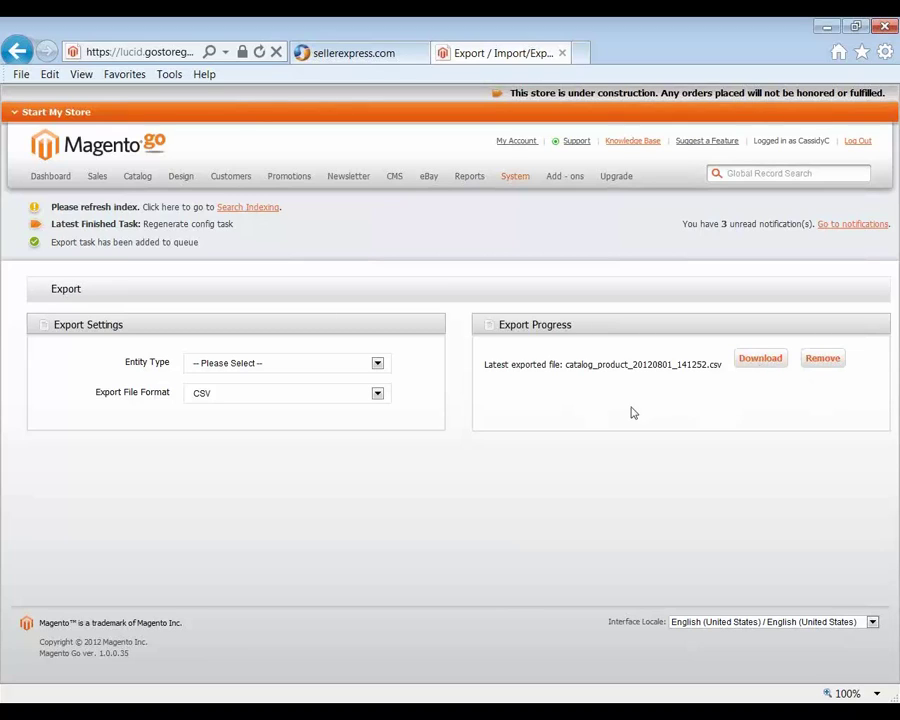
# Step: Return to the SellerExpress Import Magento Products form, dismissing the file-upload dialog without choosing a file
pyautogui.click(357, 53)
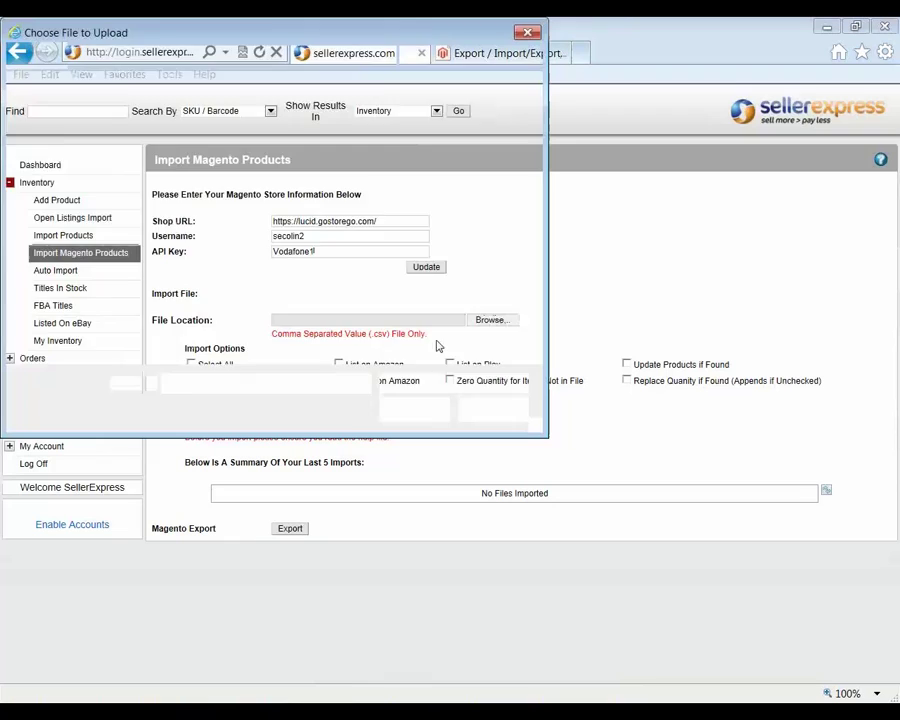
pyautogui.click(492, 411)
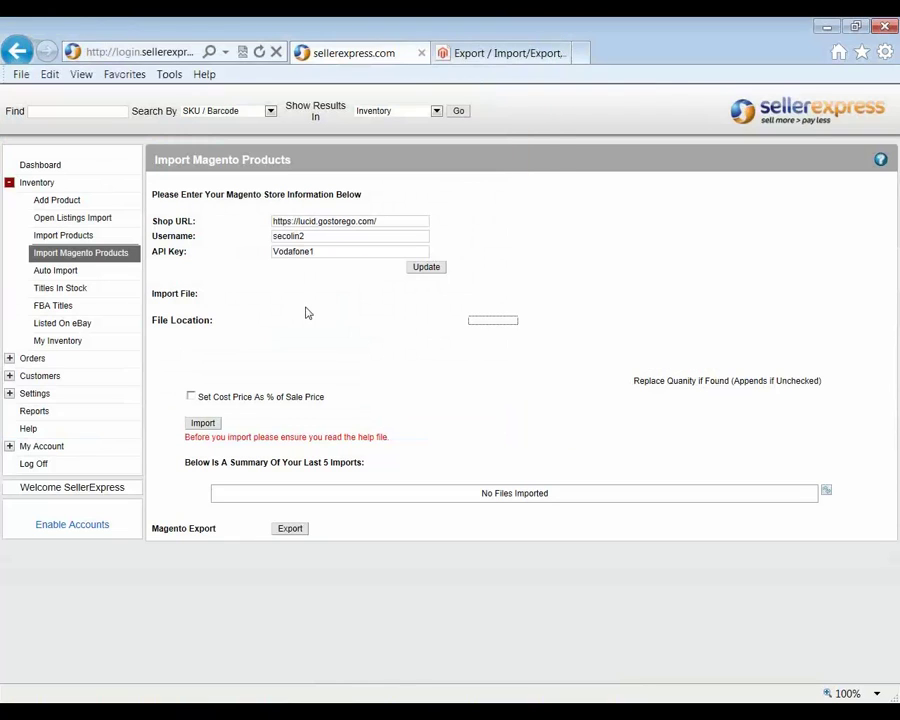